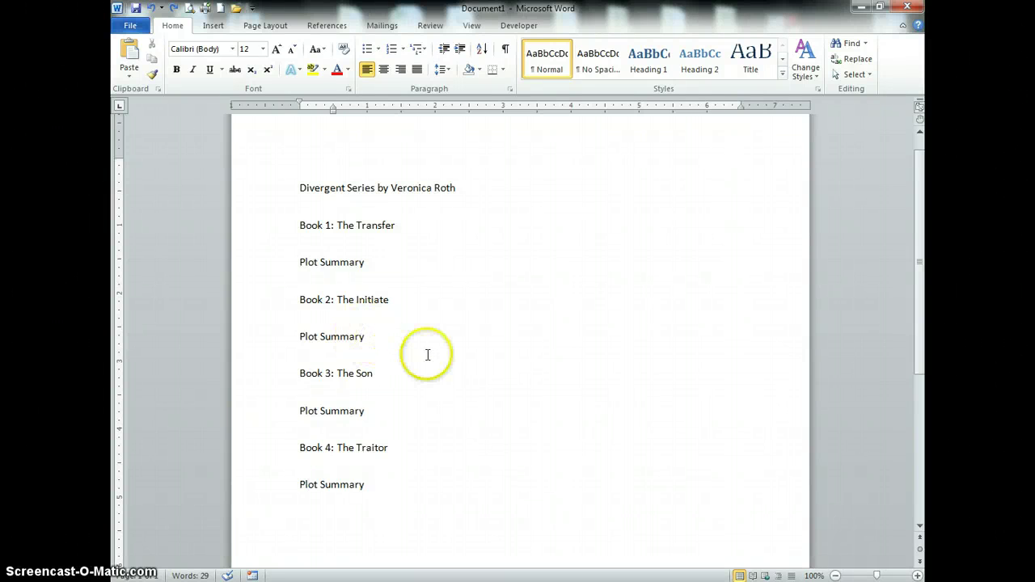
Turn all the book title and Plot Summary lines below the Divergent Series heading into a bulleted list.
click(296, 225)
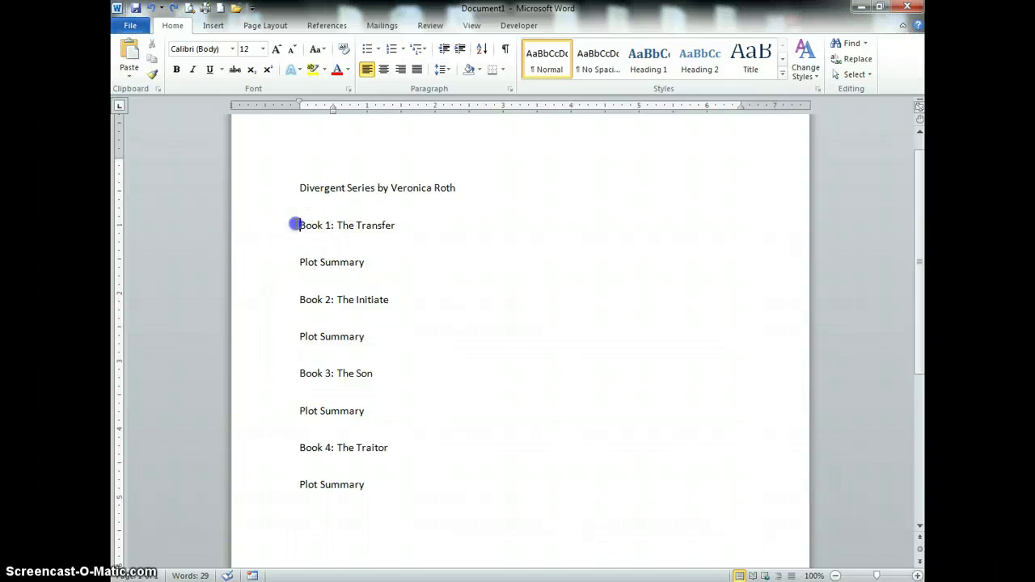
drag(311, 227, 396, 494)
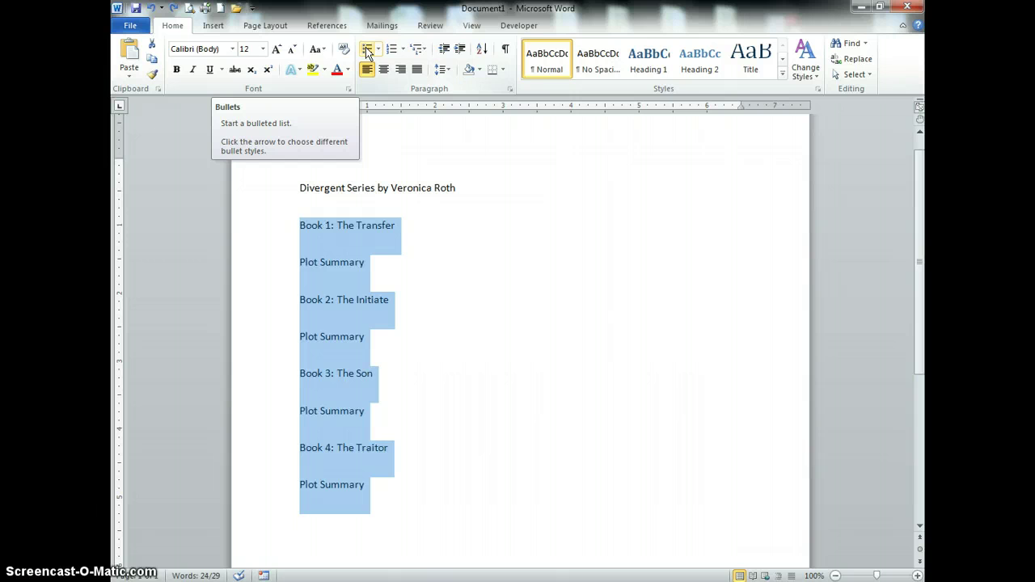
click(365, 49)
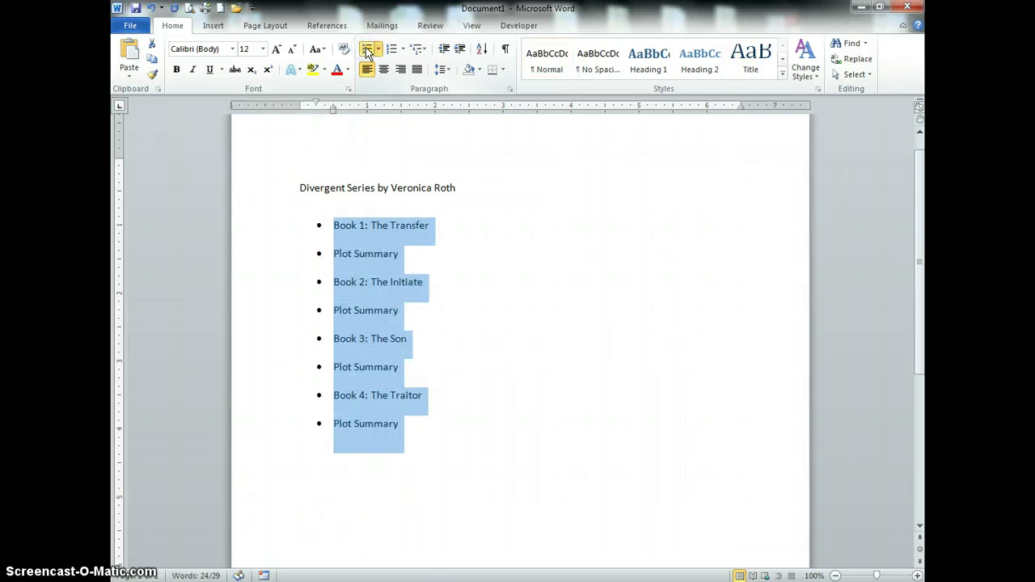
Indent the Plot Summary bullet under Book 1: The Transfer by one list level.
click(366, 257)
click(366, 310)
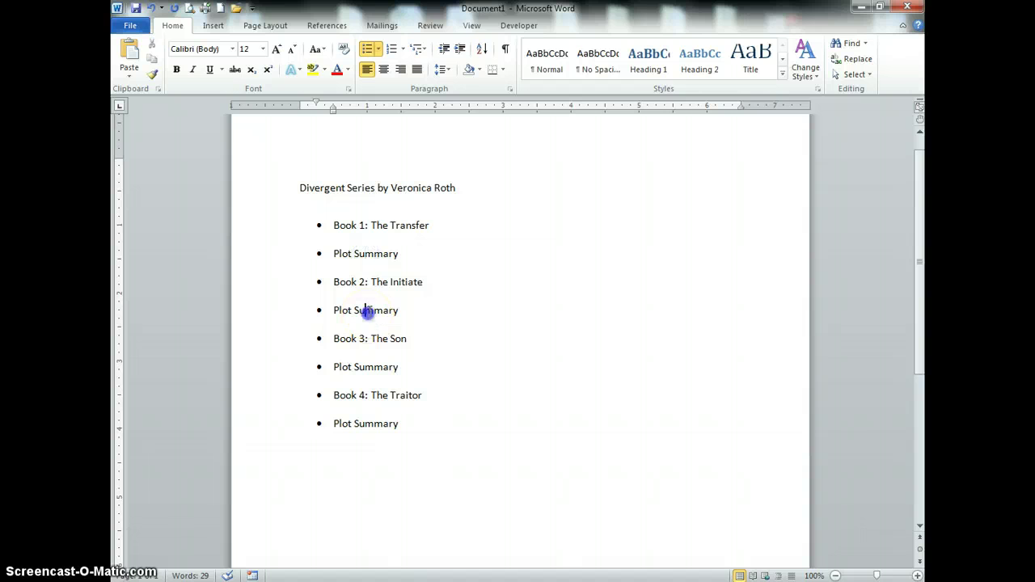
click(365, 366)
click(357, 423)
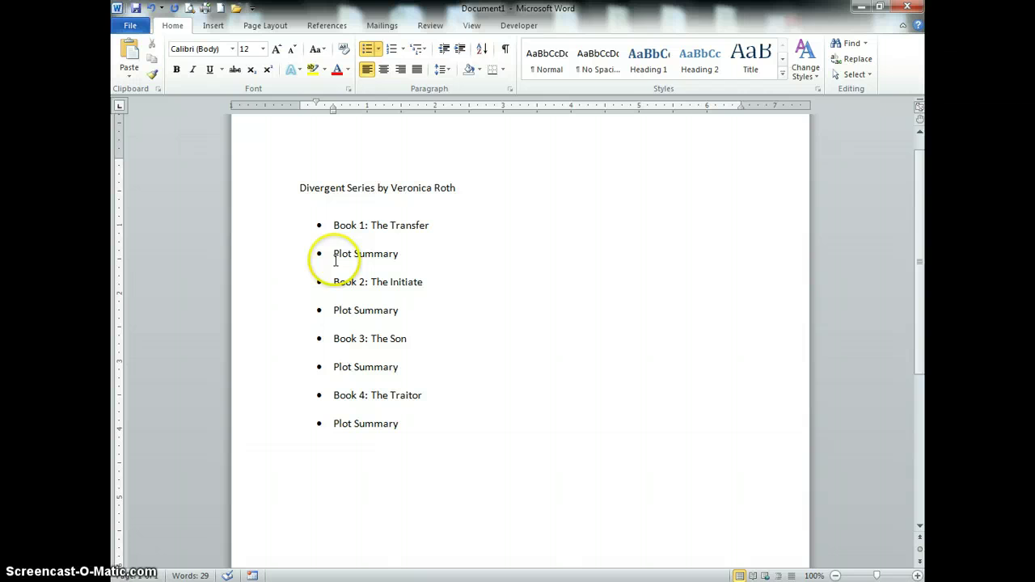
drag(334, 254, 486, 253)
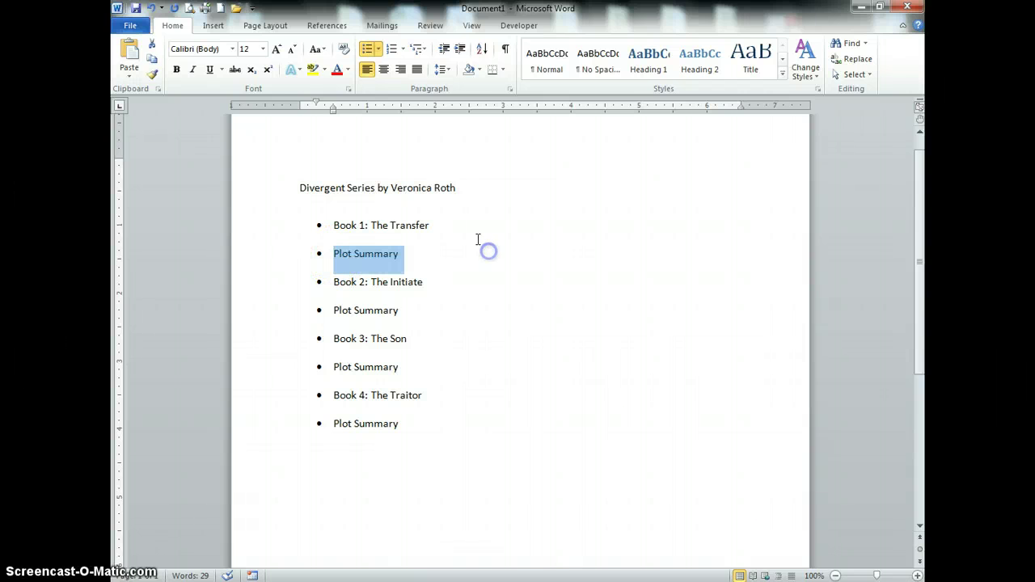
click(458, 52)
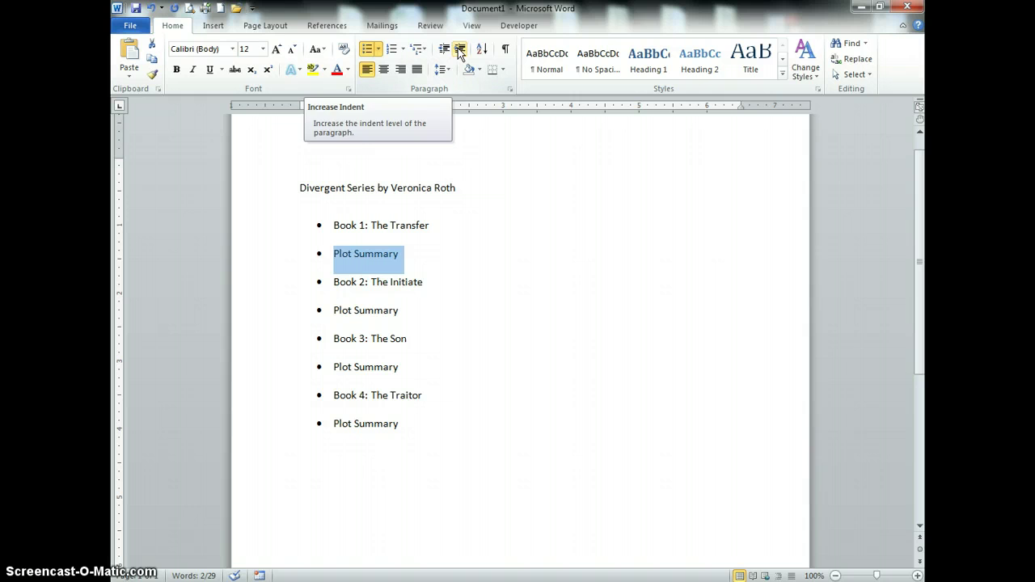
click(458, 48)
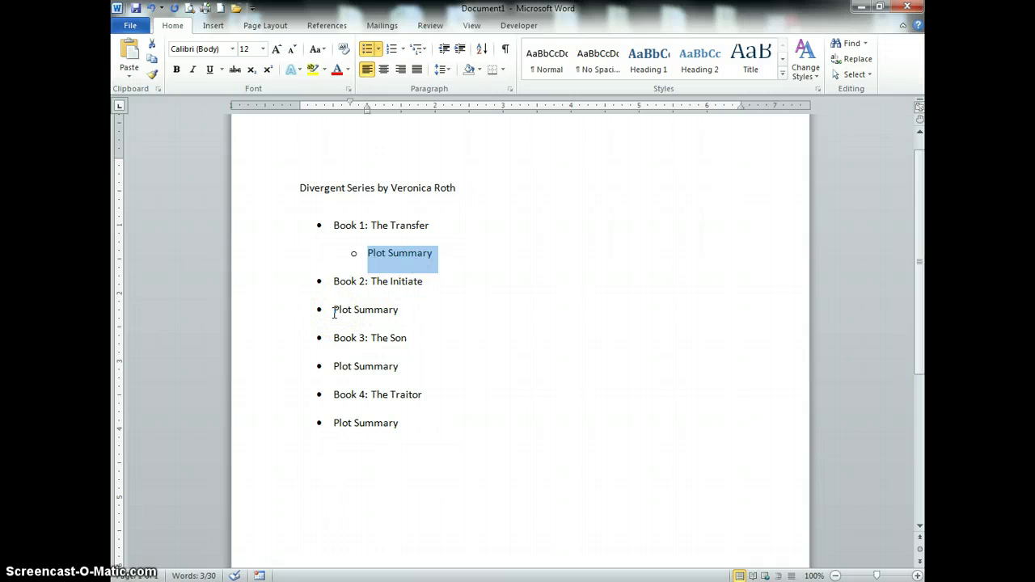
Indent the Plot Summary bullets under Books 2, 3 and 4 together by one list level.
drag(335, 309, 392, 309)
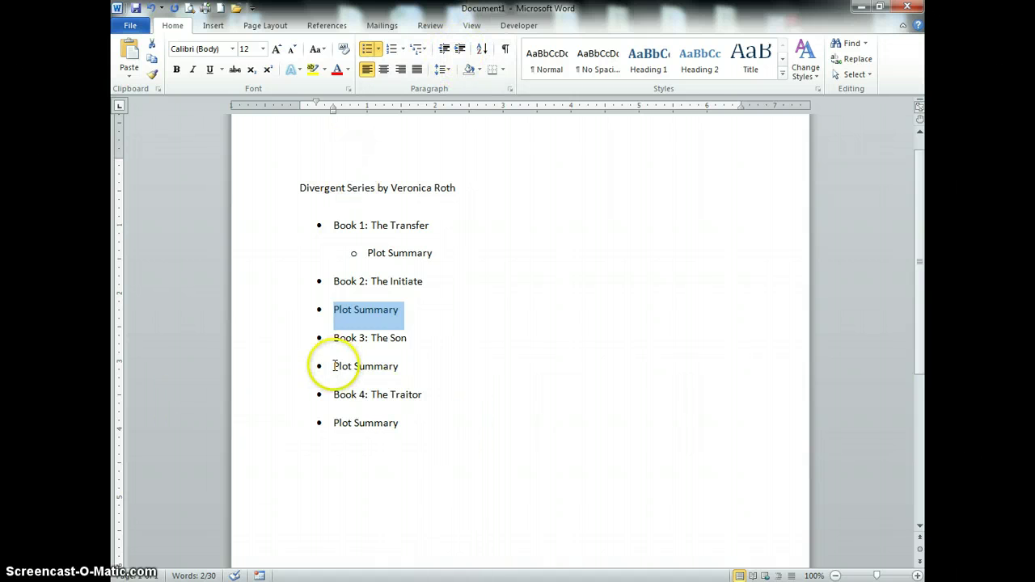
drag(324, 361, 439, 365)
drag(324, 423, 461, 423)
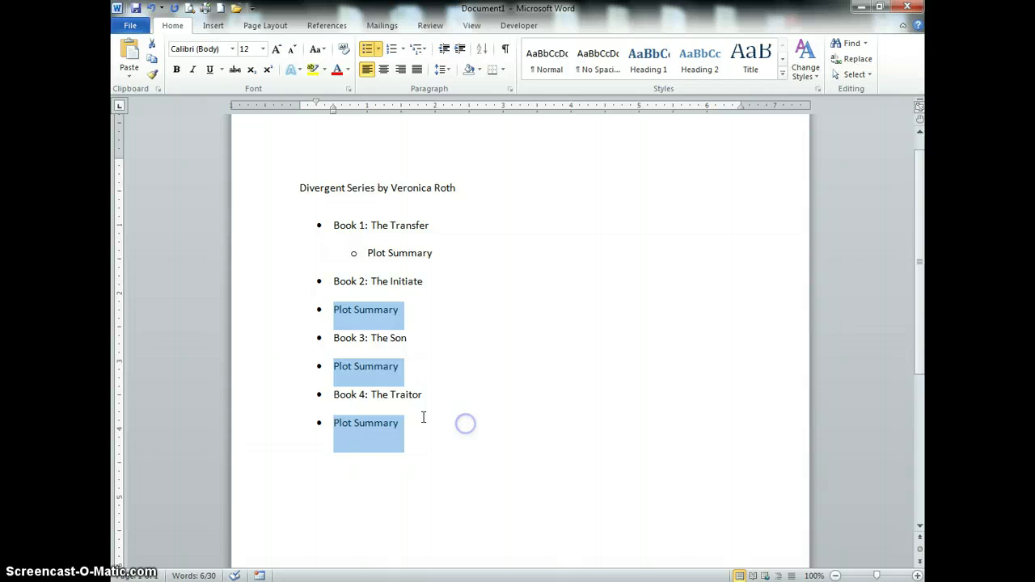
click(459, 70)
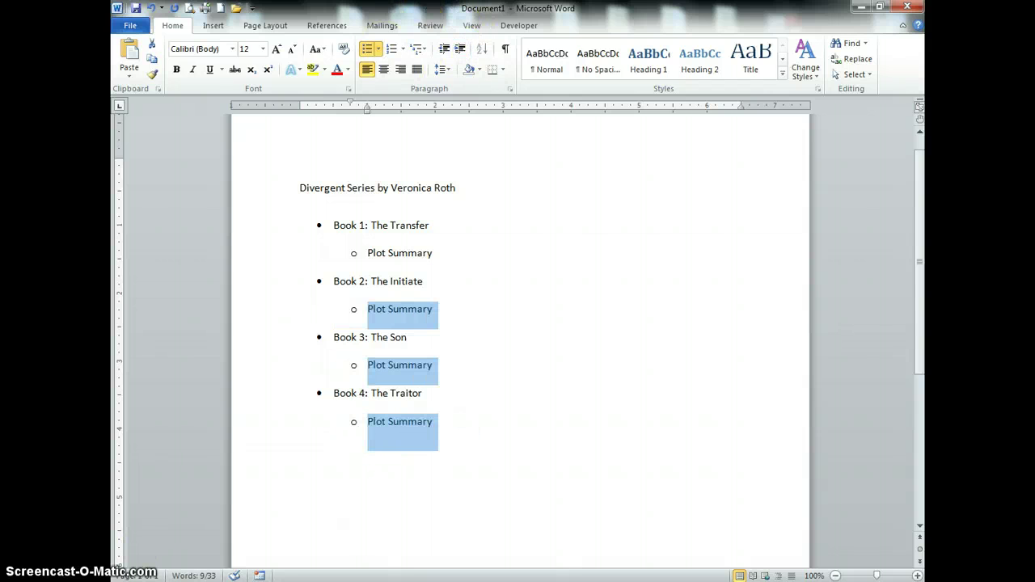
click(408, 365)
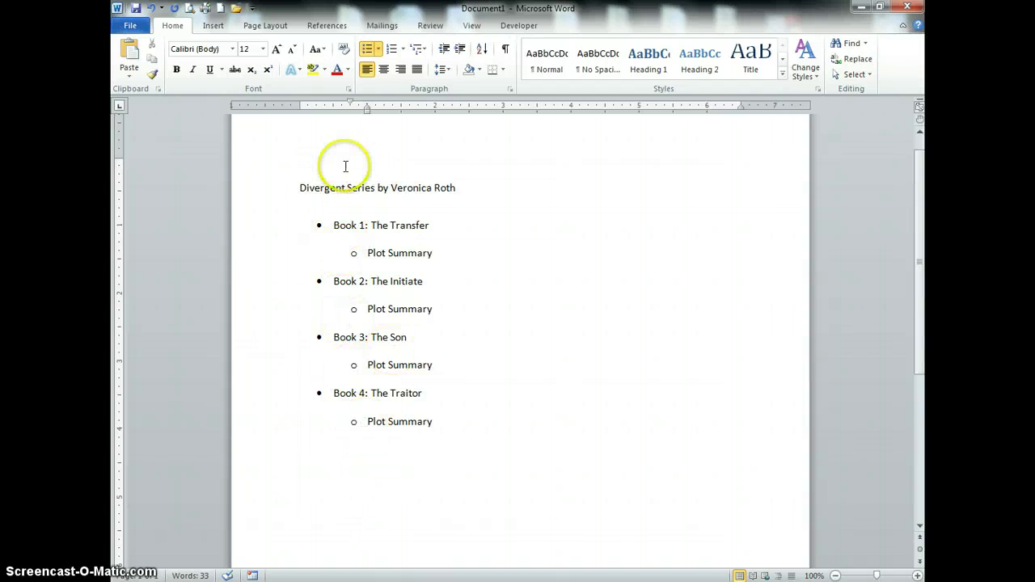
Review the outline structure: the series title, the first-level book bullets and the second-level Plot Summary bullets.
drag(296, 186, 478, 189)
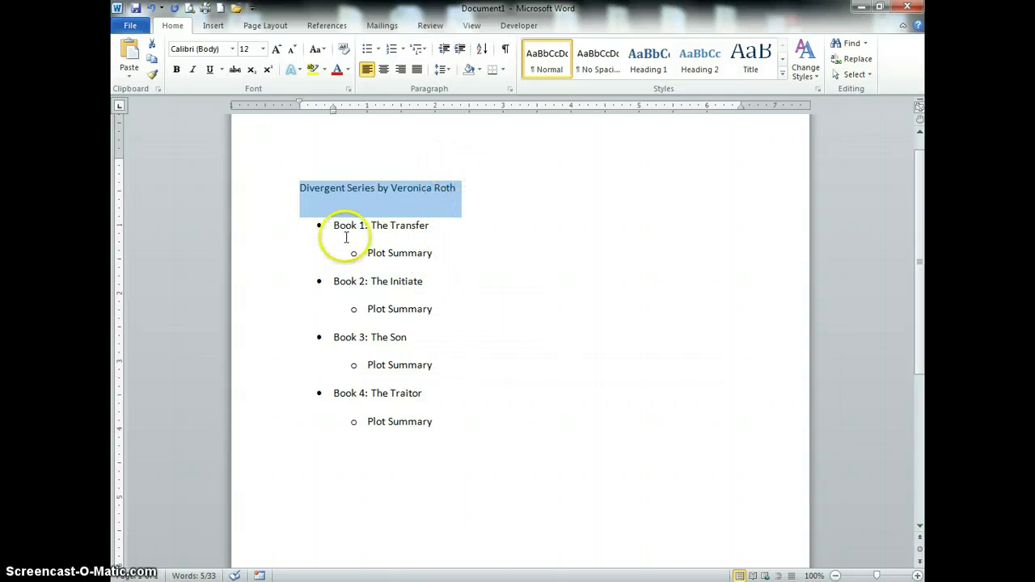
drag(334, 225, 493, 233)
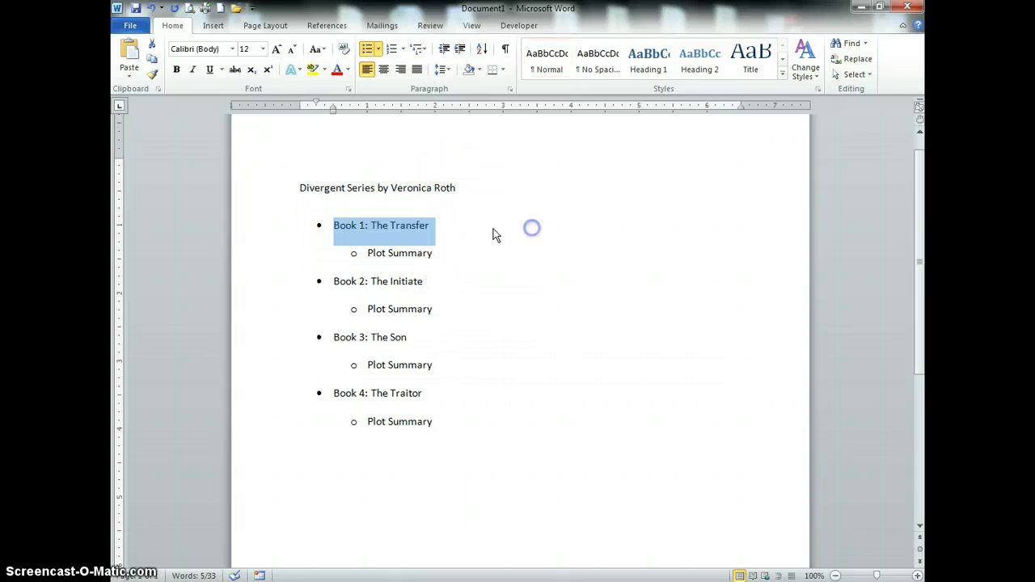
click(335, 280)
drag(344, 280, 455, 280)
drag(334, 337, 448, 337)
drag(335, 393, 428, 395)
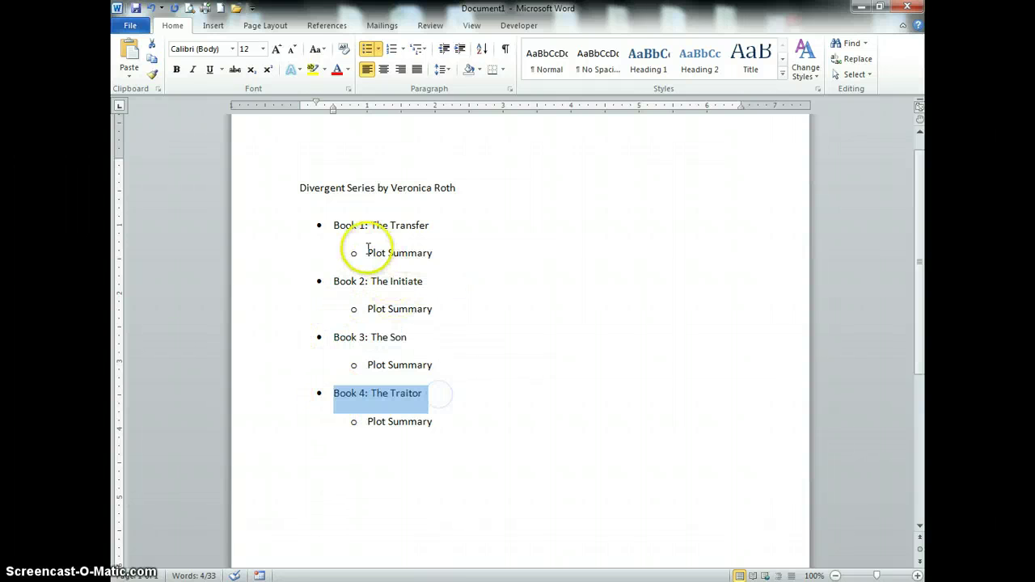
drag(367, 253, 436, 261)
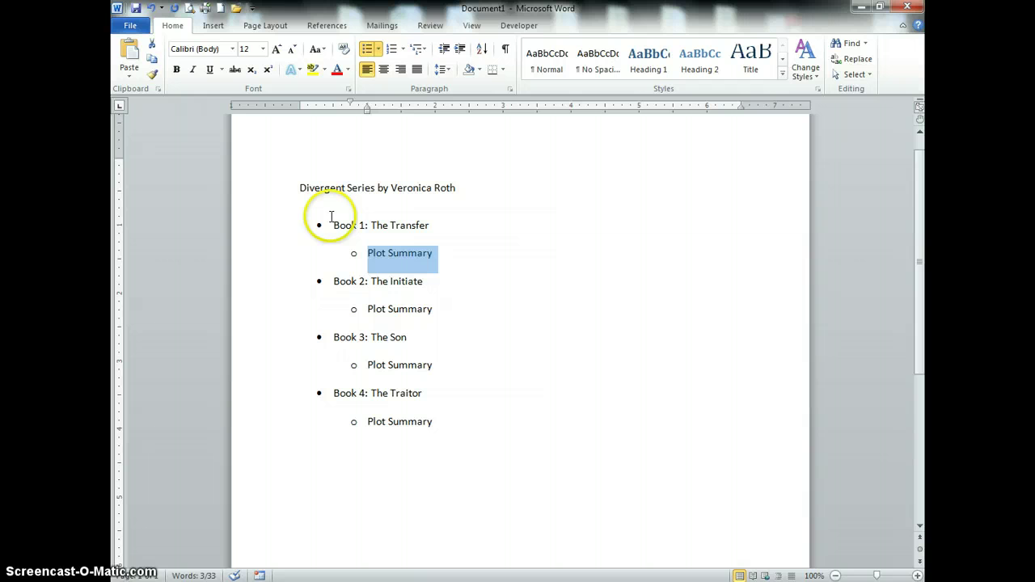
drag(334, 225, 485, 431)
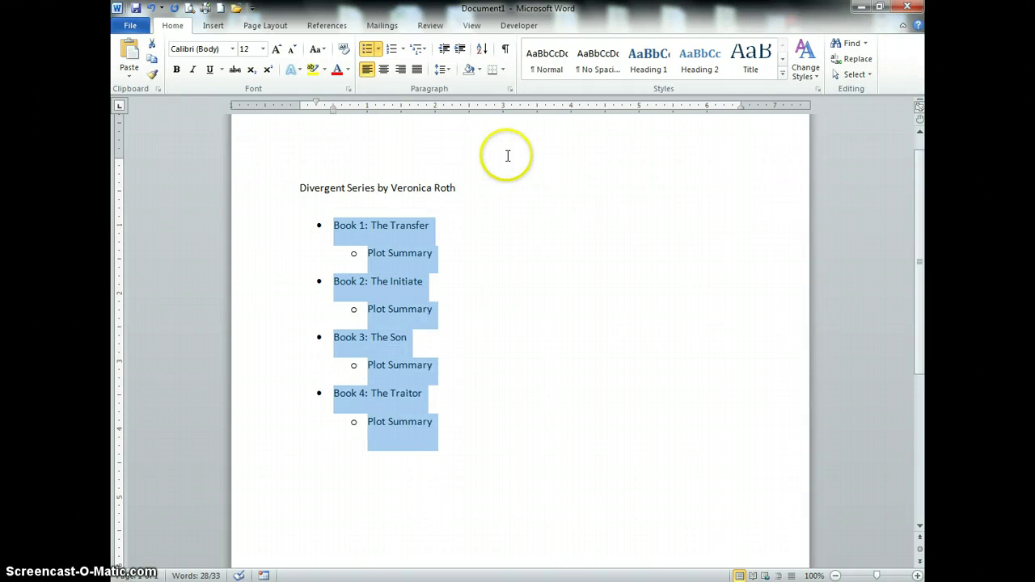
click(465, 233)
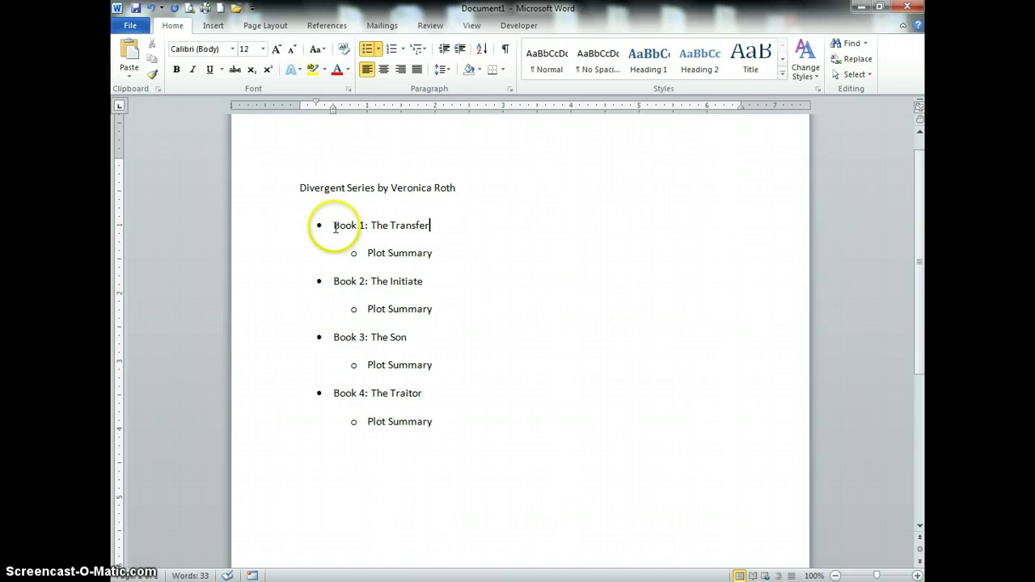
click(320, 226)
drag(354, 254, 374, 254)
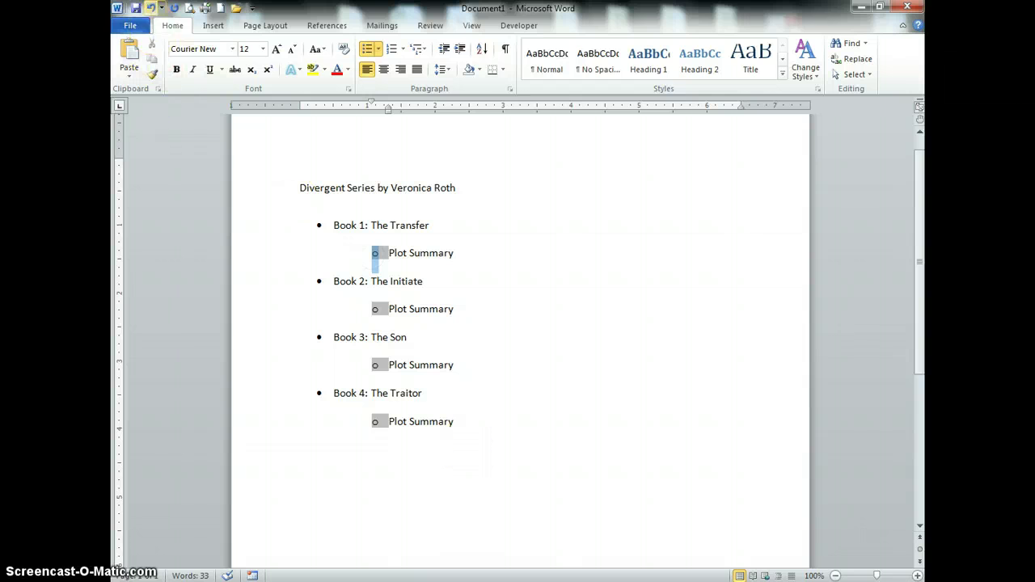
click(150, 8)
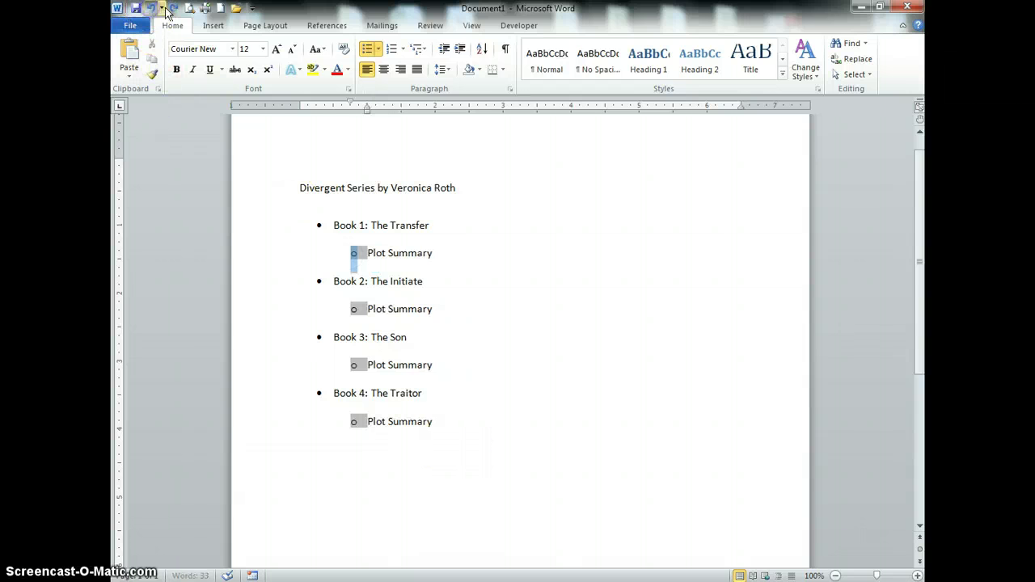
click(409, 255)
click(333, 225)
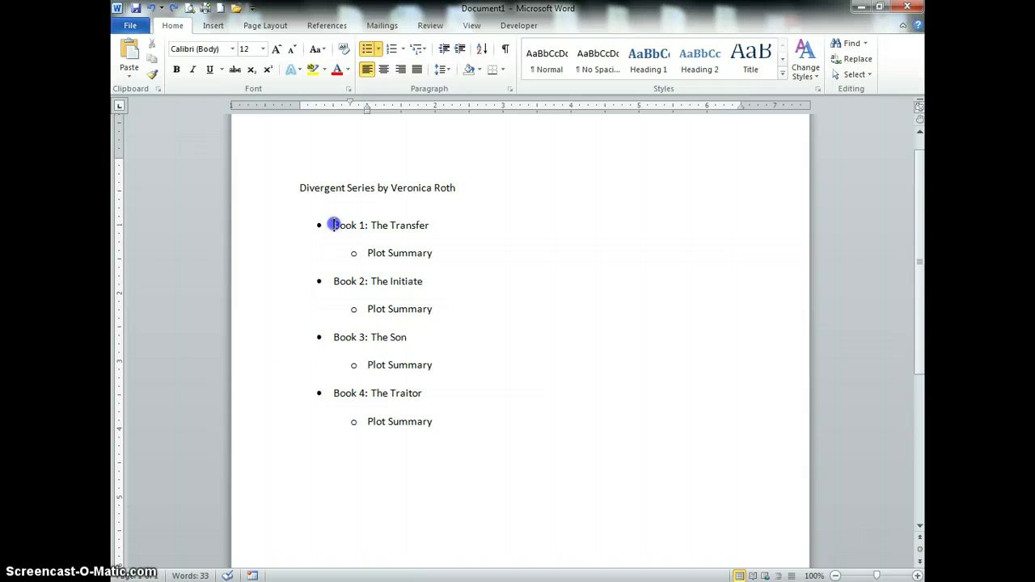
drag(333, 225, 397, 229)
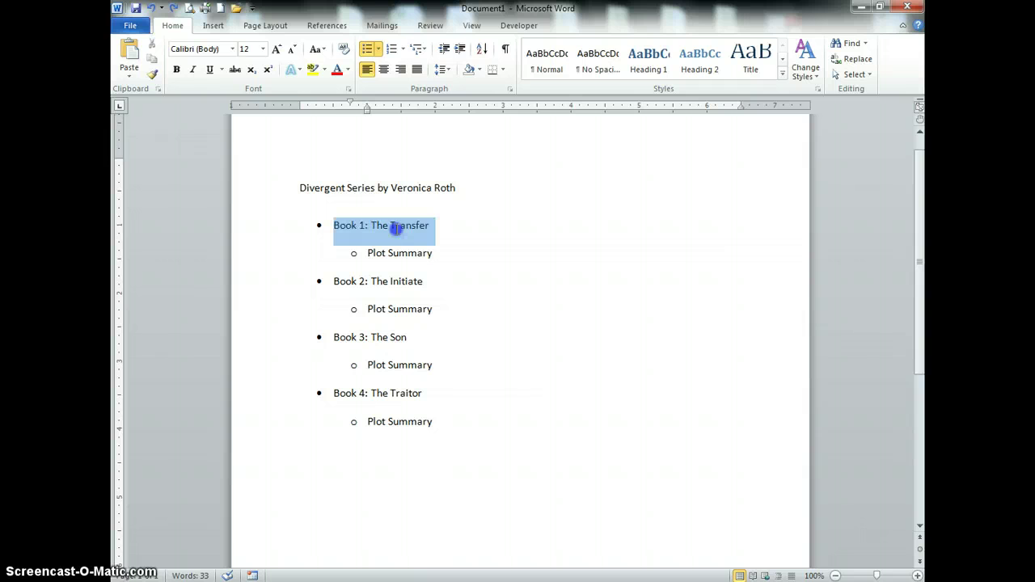
click(152, 9)
click(400, 225)
Start defining a new list style for the whole bulleted list, keeping the list visible beside the dialog.
click(335, 226)
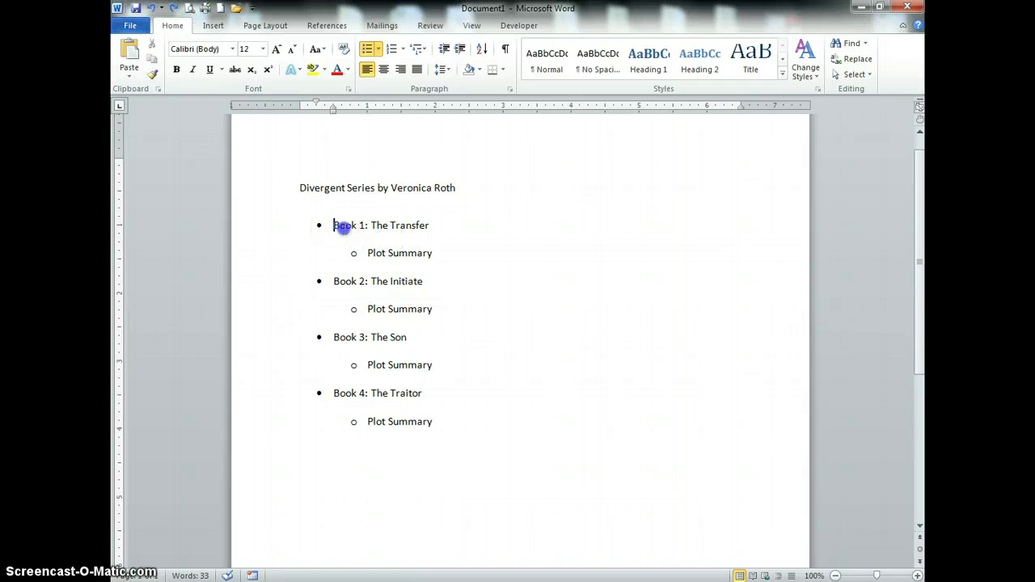
drag(343, 227, 440, 420)
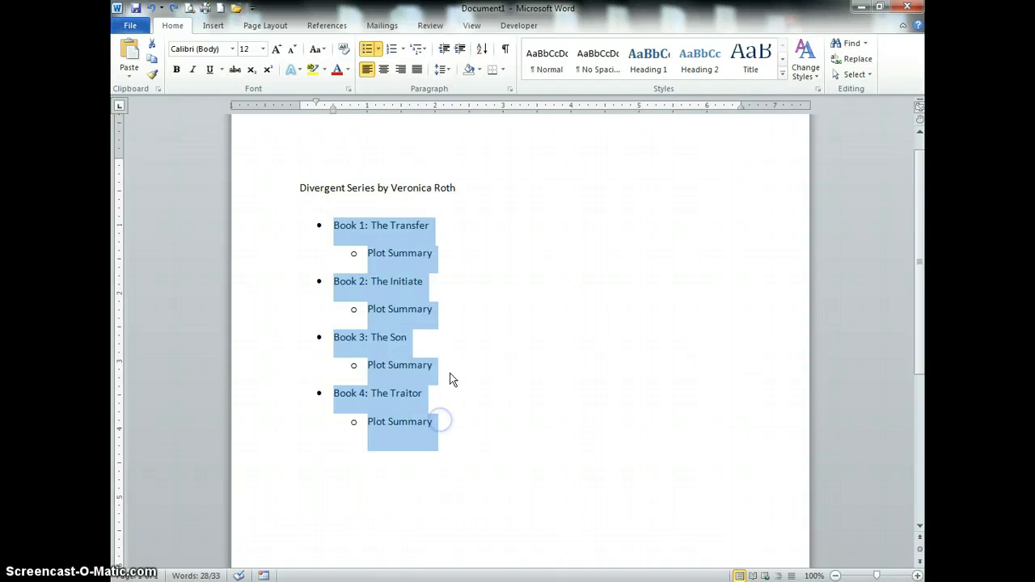
click(417, 53)
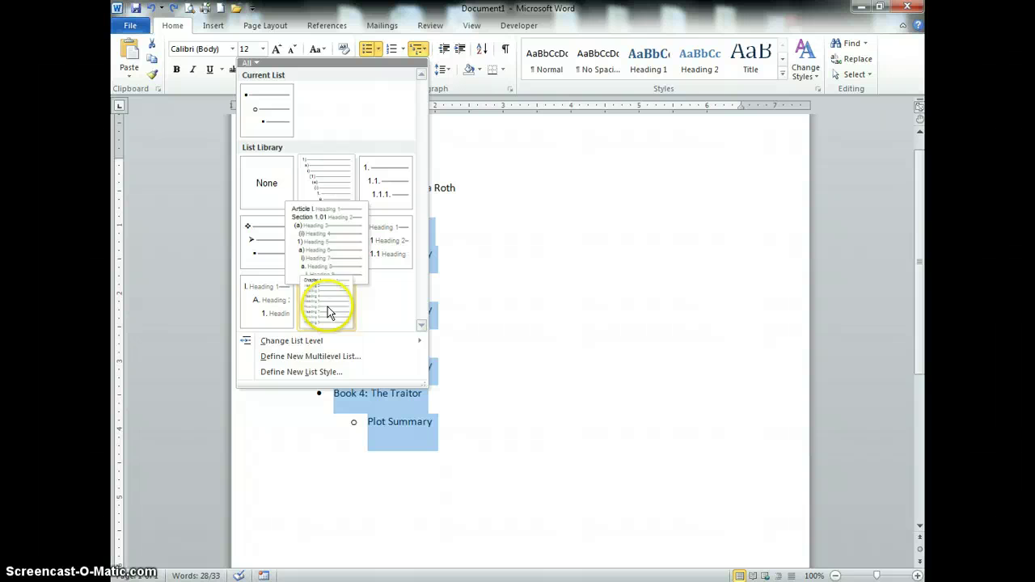
click(315, 374)
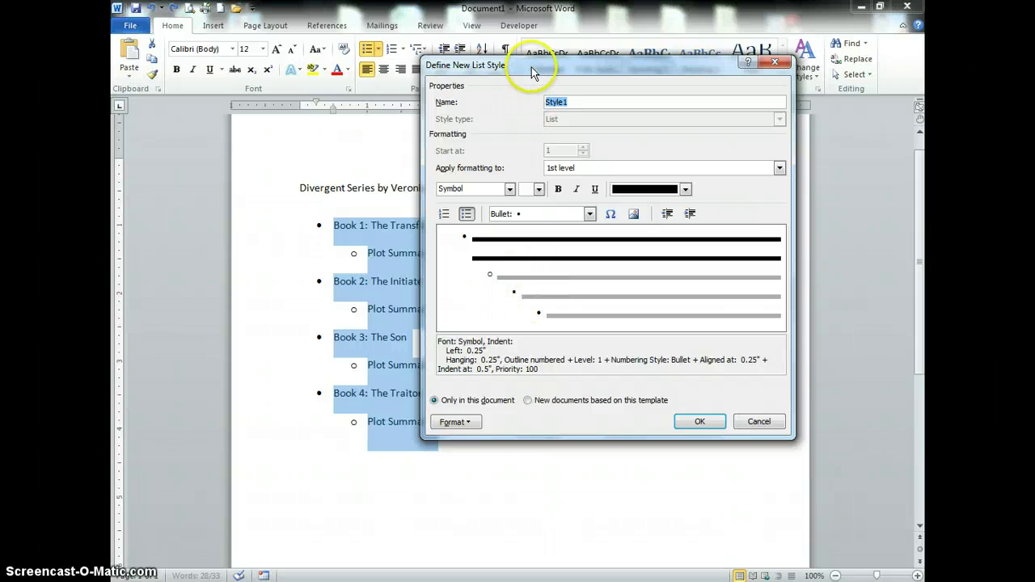
drag(532, 67, 601, 69)
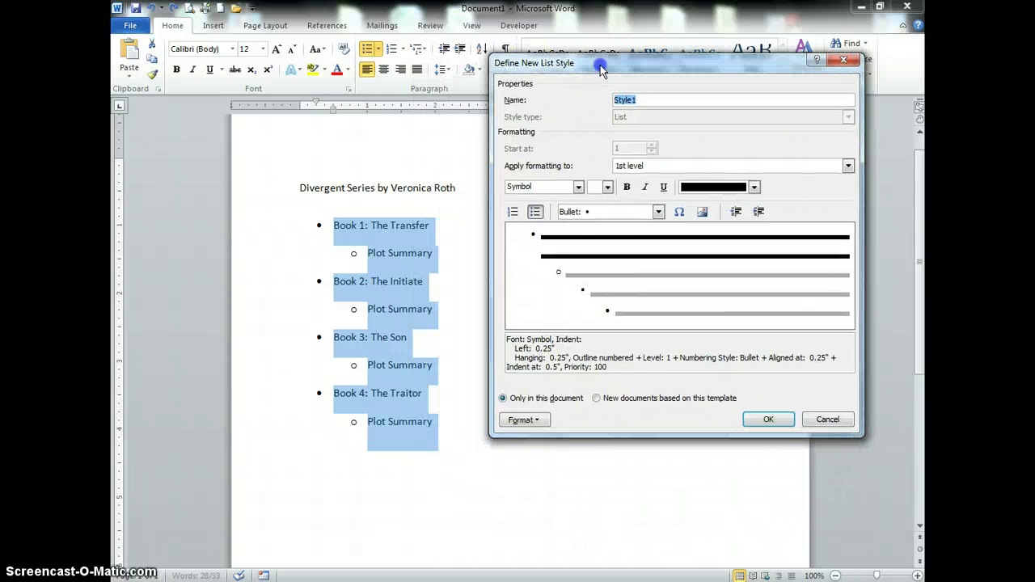
Set the 1st-level bullet of the list style to the flaming ring picture from the picture bullets.
click(701, 212)
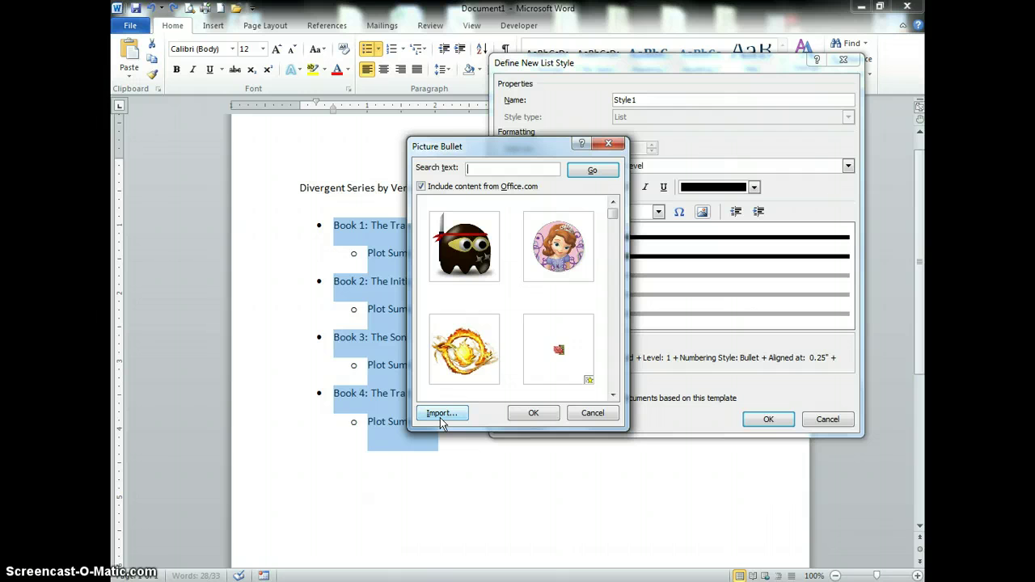
click(439, 417)
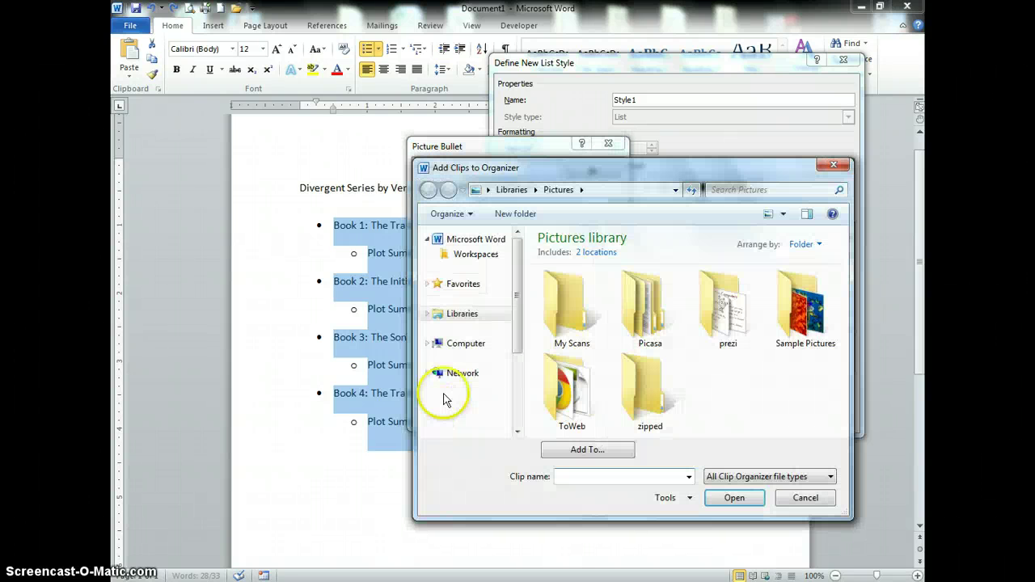
click(806, 497)
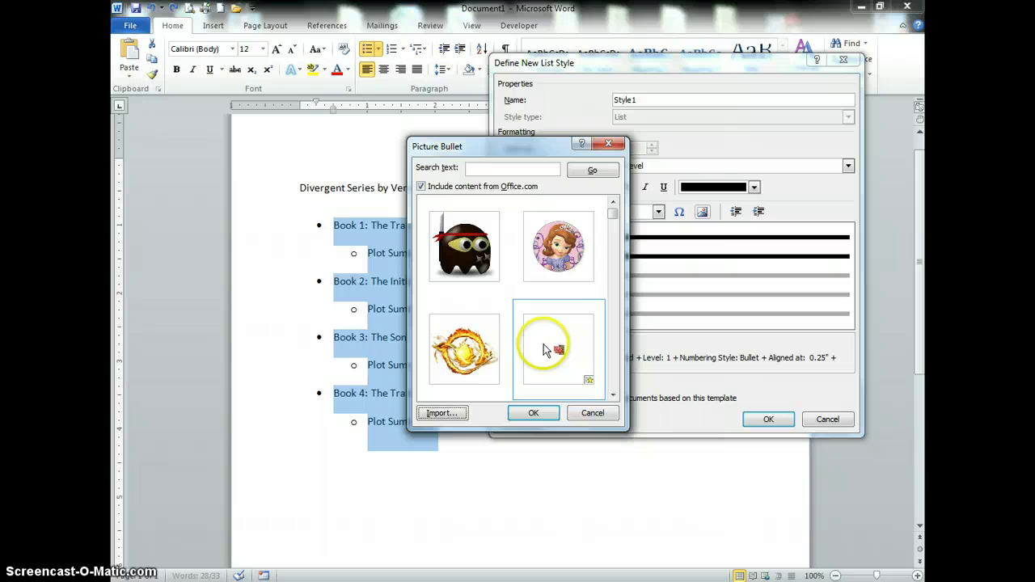
click(469, 350)
click(535, 413)
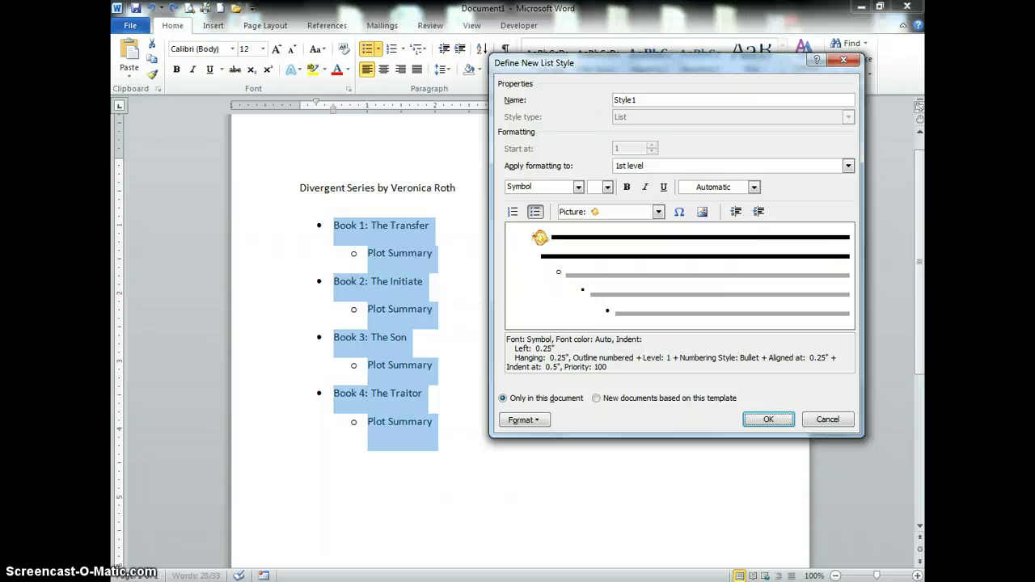
Set the 2nd-level bullet of the list style to the ∂ symbol (character code 182) from the Symbol font.
click(703, 169)
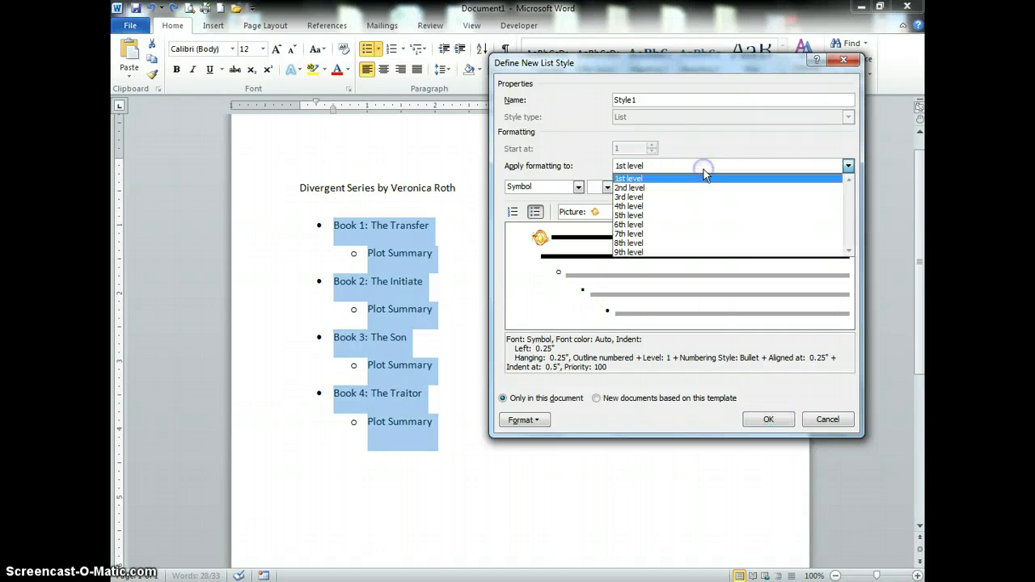
click(648, 189)
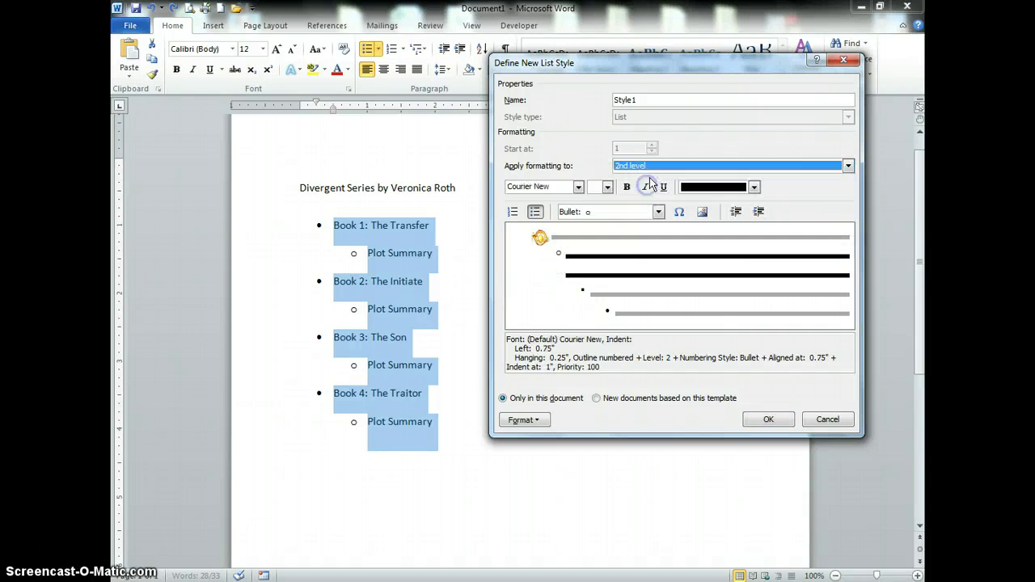
click(680, 213)
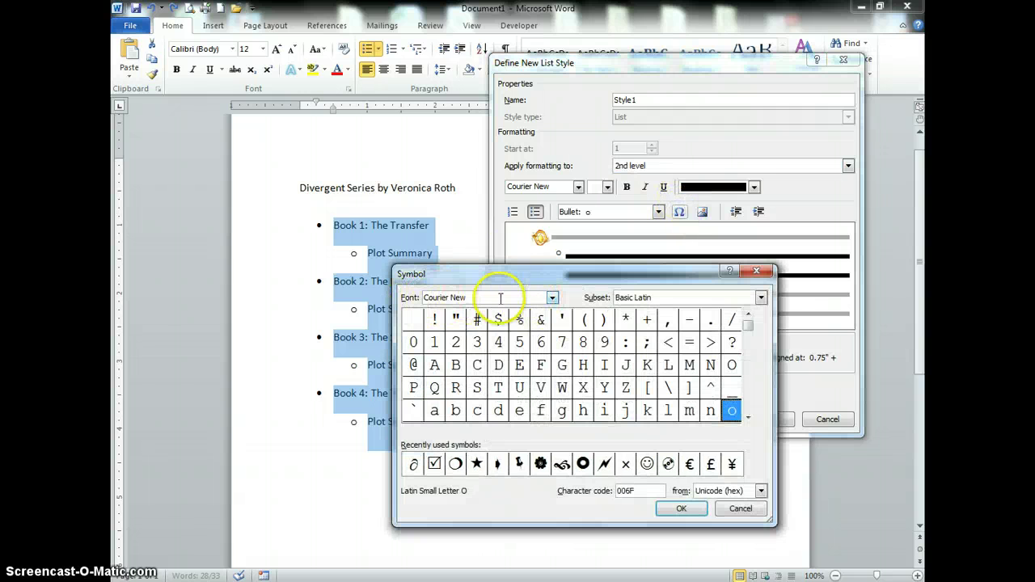
click(553, 297)
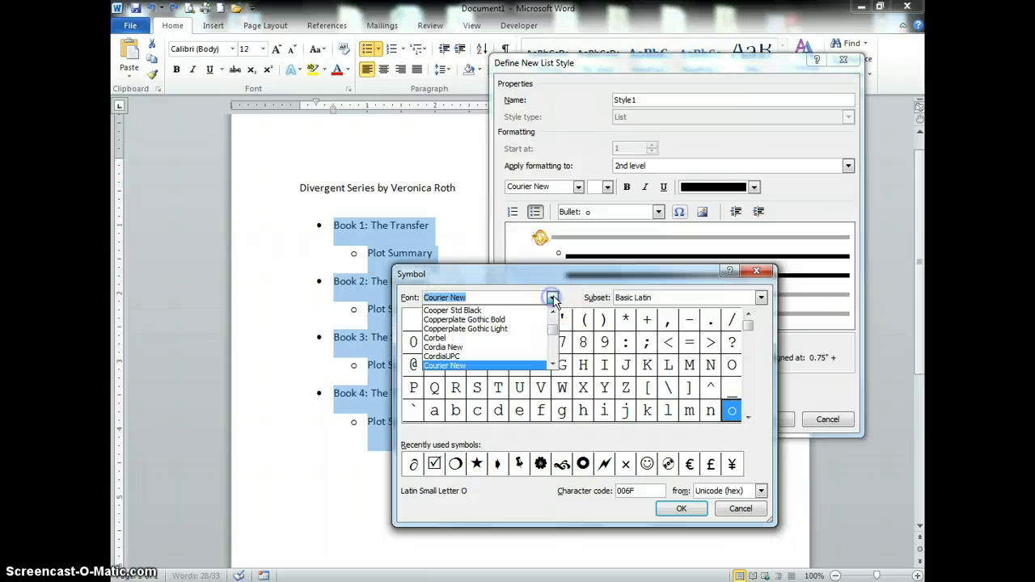
drag(553, 328, 553, 365)
click(553, 365)
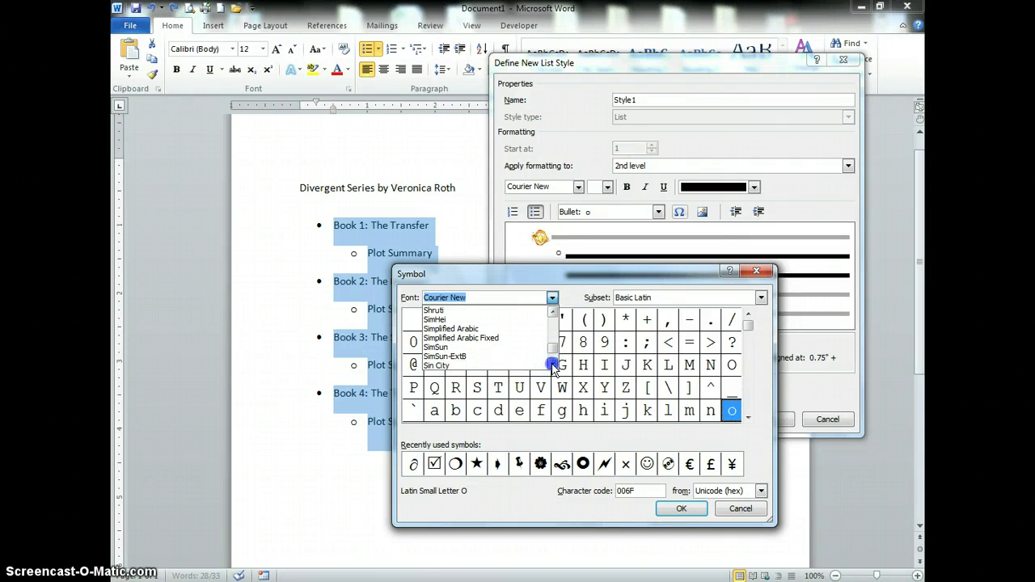
click(553, 365)
click(553, 365)
click(553, 366)
click(553, 366)
click(553, 366)
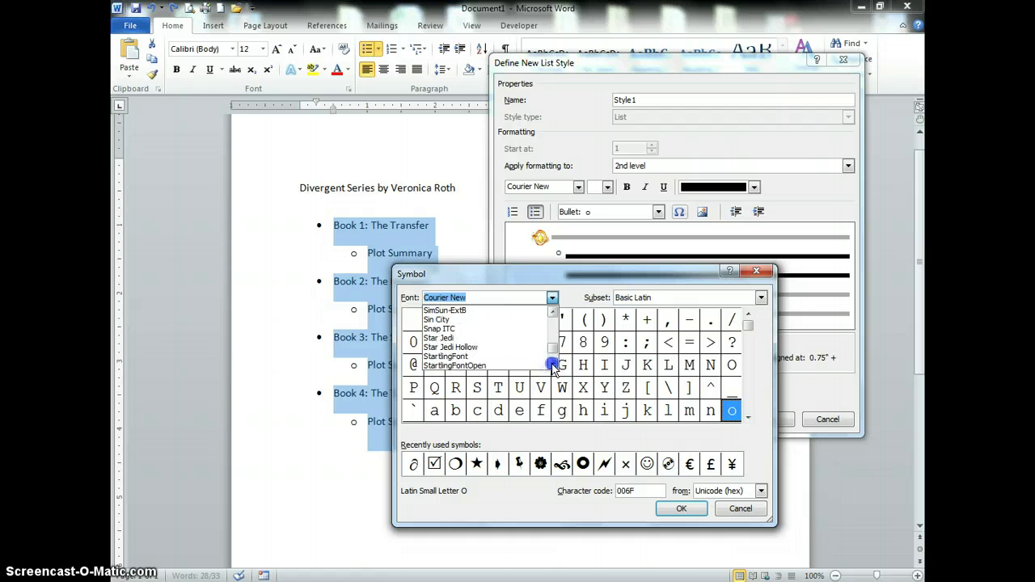
click(553, 366)
click(553, 366)
click(554, 365)
click(553, 365)
click(553, 365)
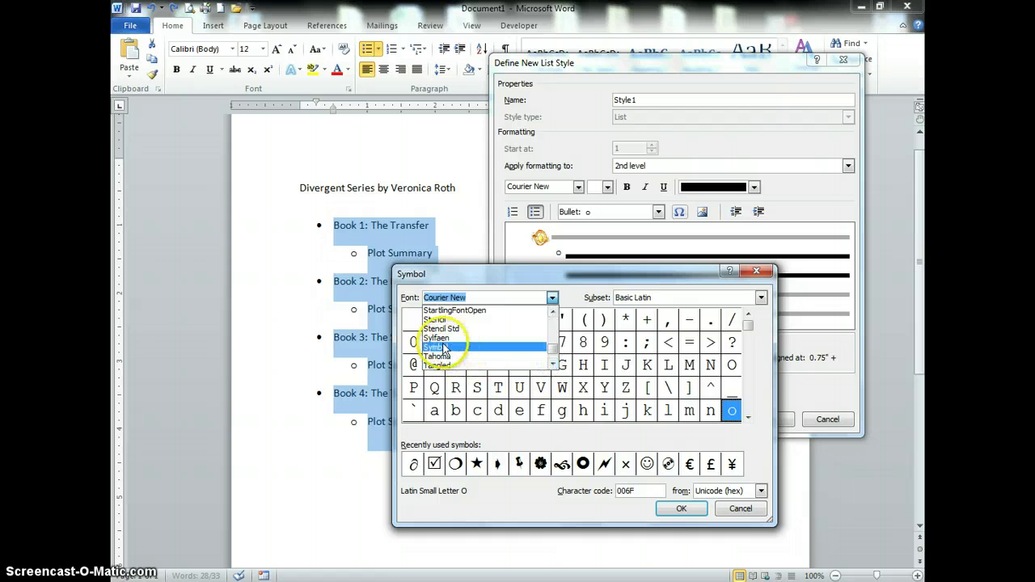
click(441, 348)
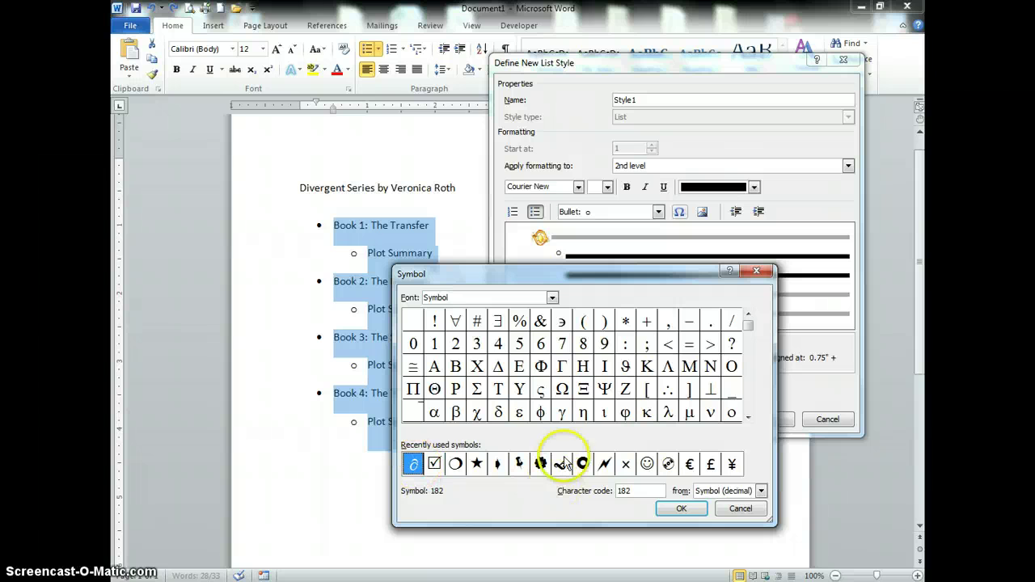
click(678, 509)
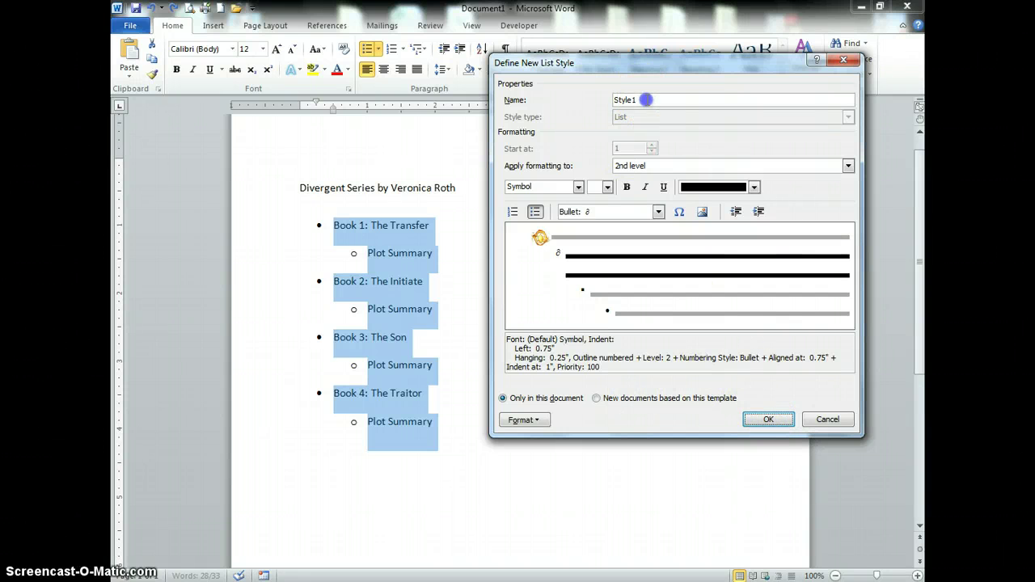
Name the new list style Divergent and apply it to the selected list.
double_click(635, 100)
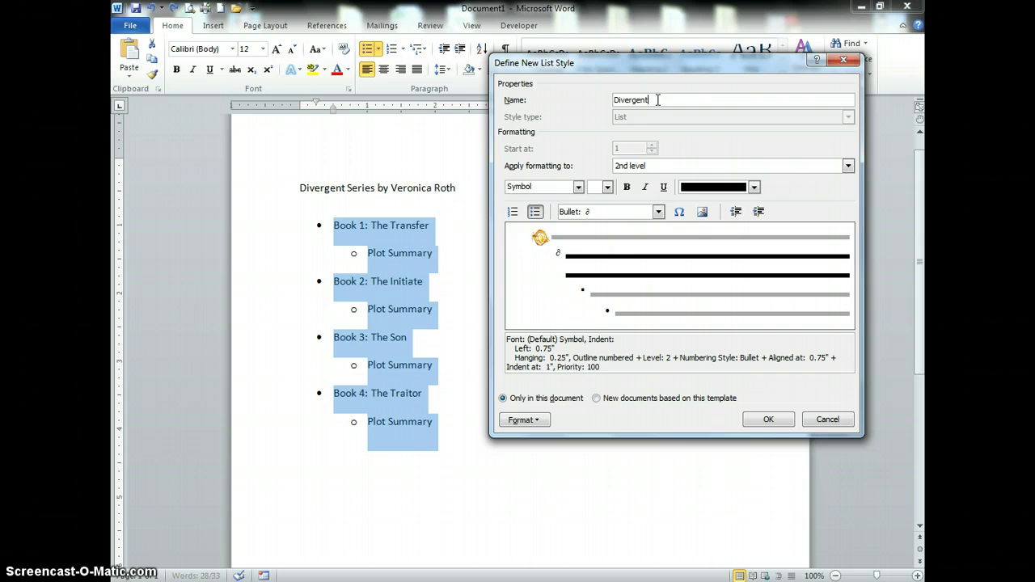
click(768, 419)
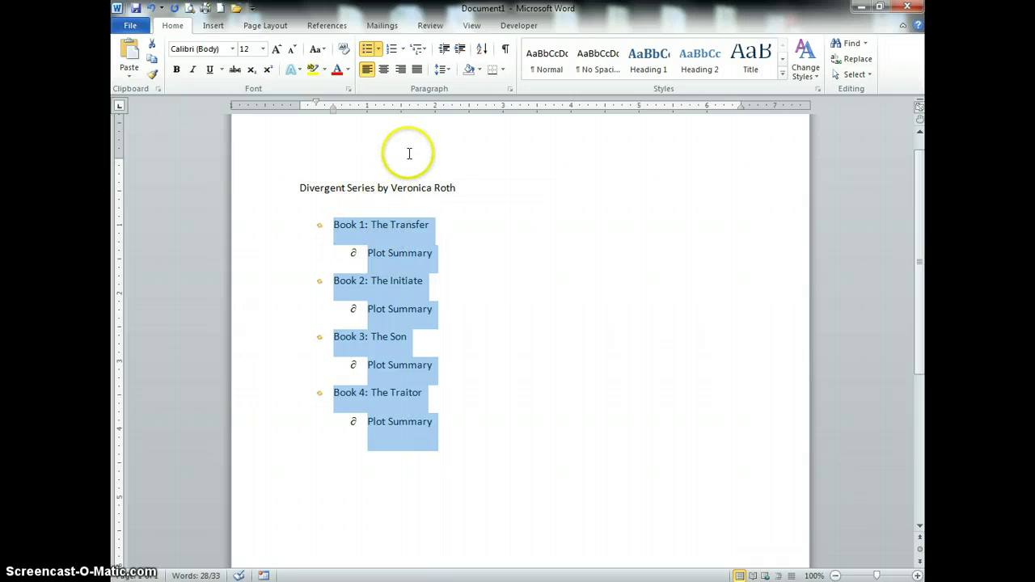
Modify the Divergent list style so its 1st-level picture bullets are 18 pt.
click(421, 50)
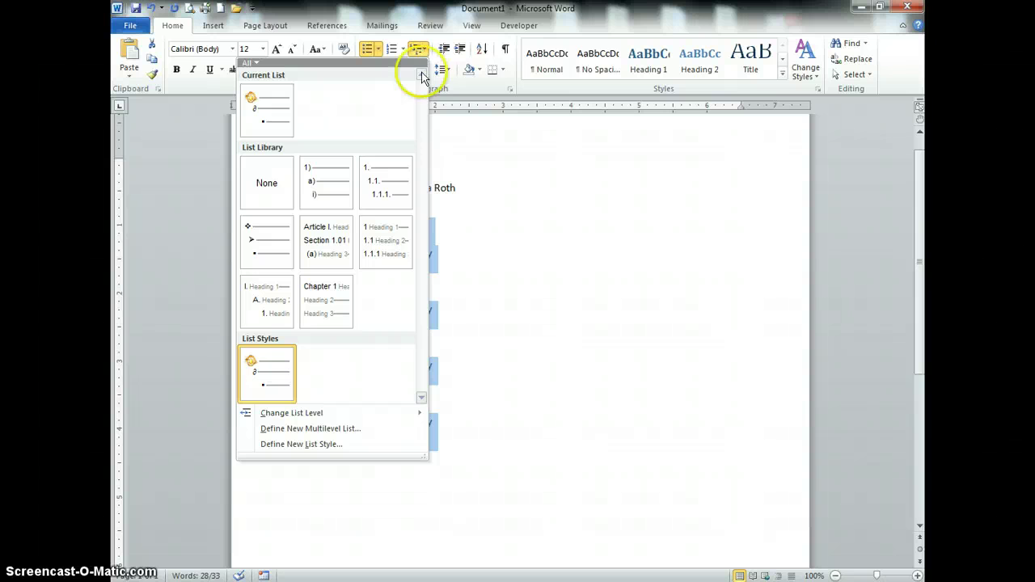
right_click(262, 375)
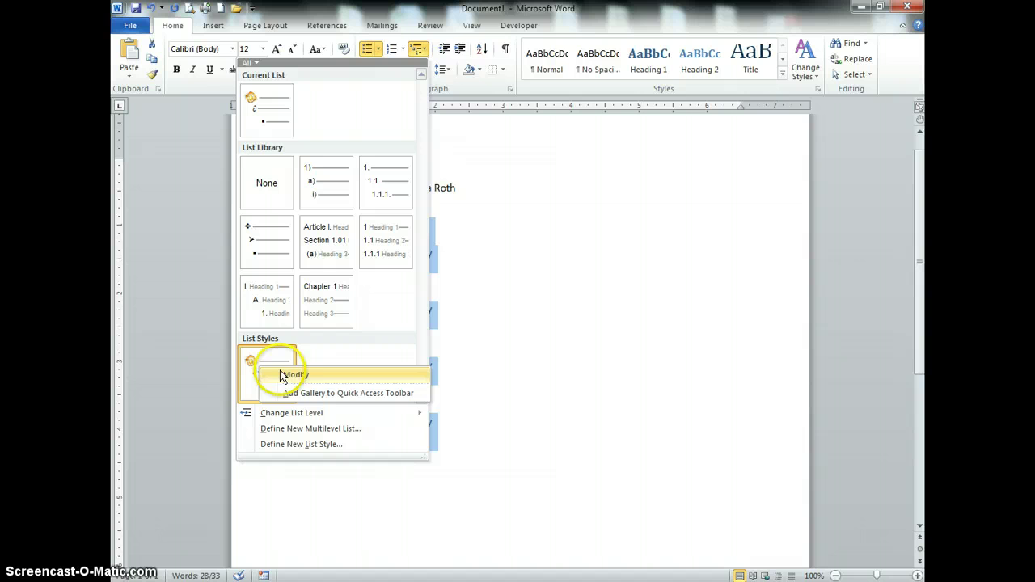
click(298, 376)
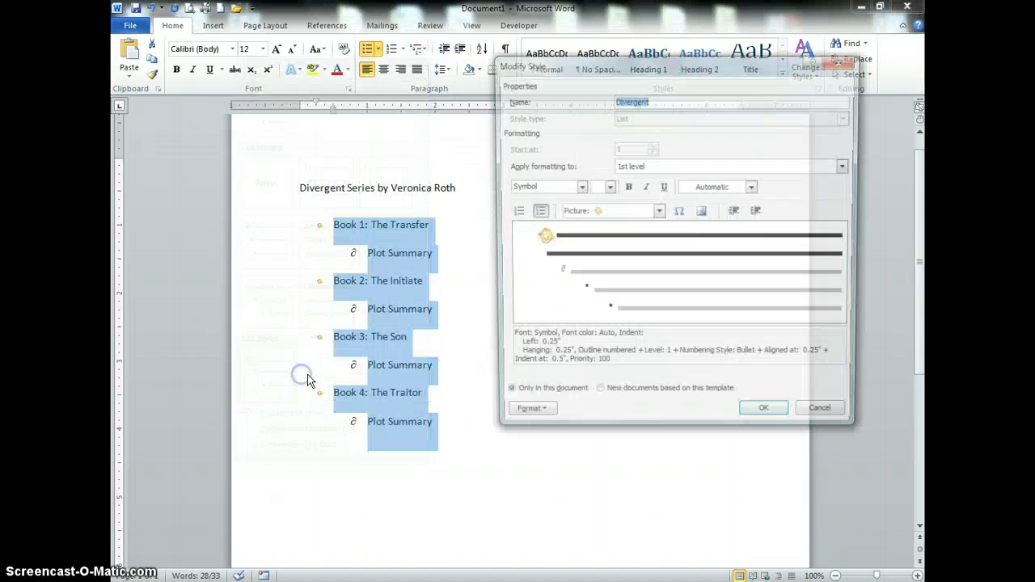
click(607, 187)
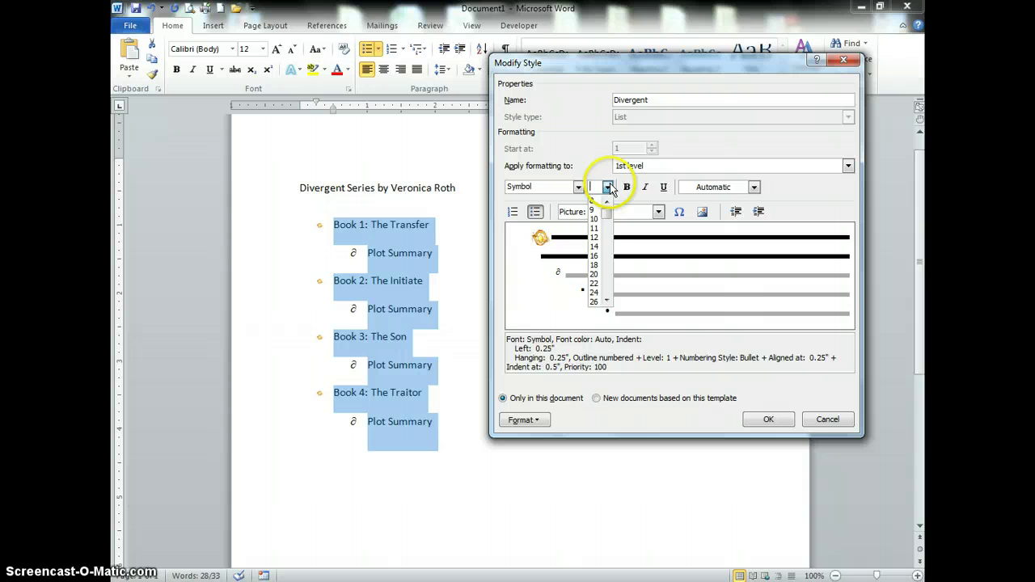
click(594, 267)
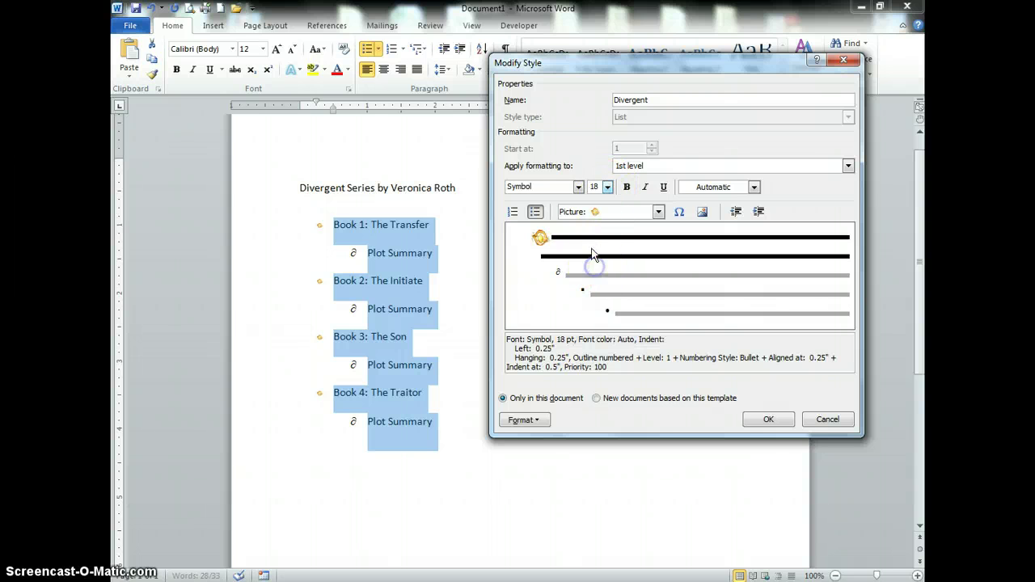
click(769, 419)
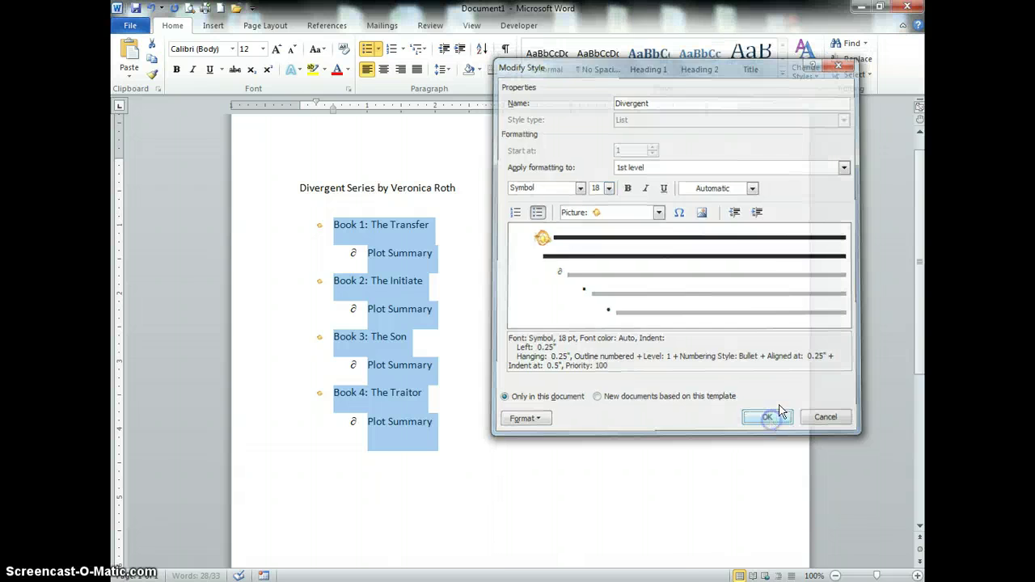
click(380, 233)
click(334, 229)
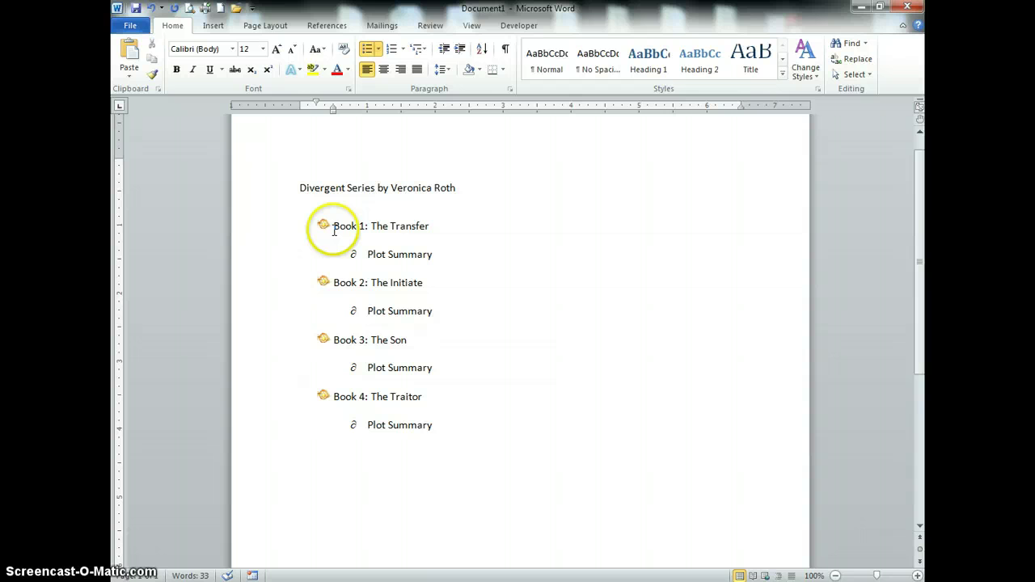
drag(334, 226, 460, 224)
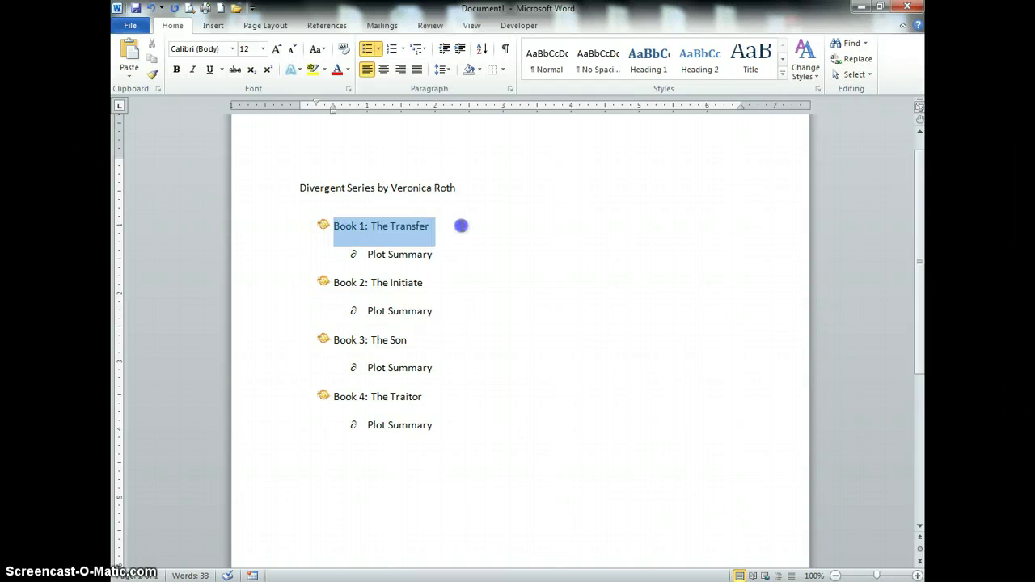
drag(336, 285, 456, 280)
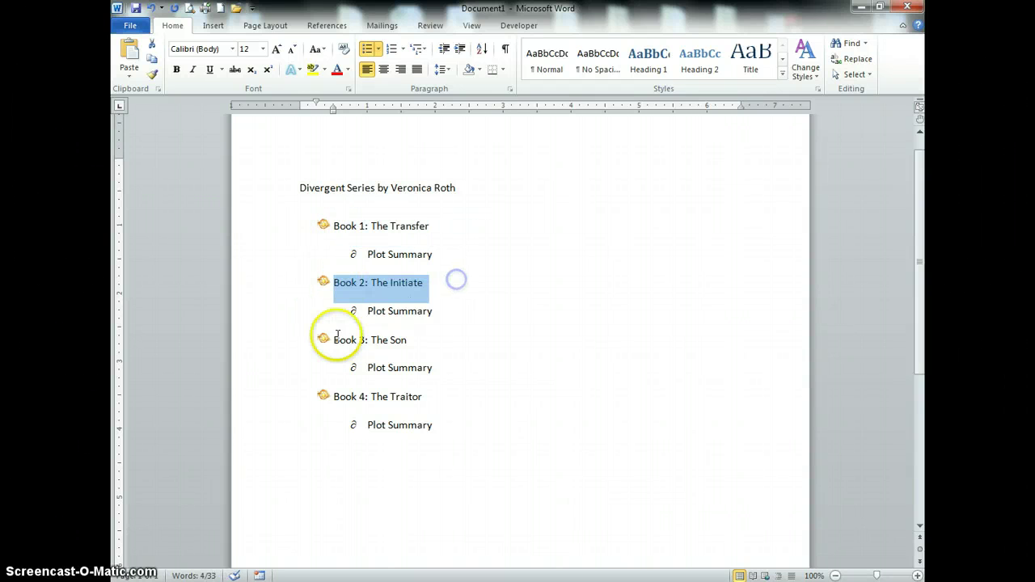
drag(335, 341, 448, 340)
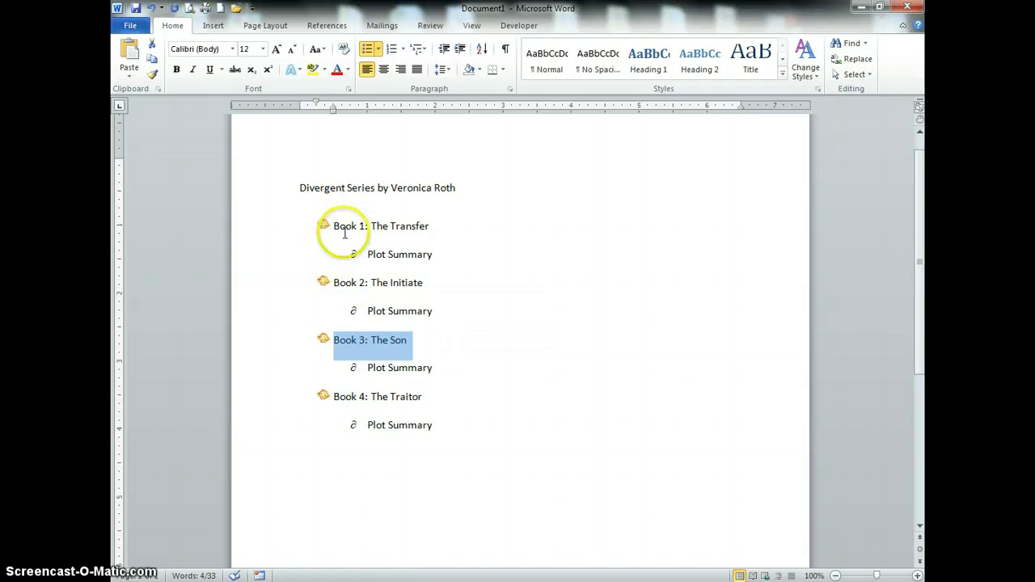
Make the four book title lines, Book 1 to Book 4, bold together, leaving the Plot Summary lines out.
drag(335, 225, 416, 226)
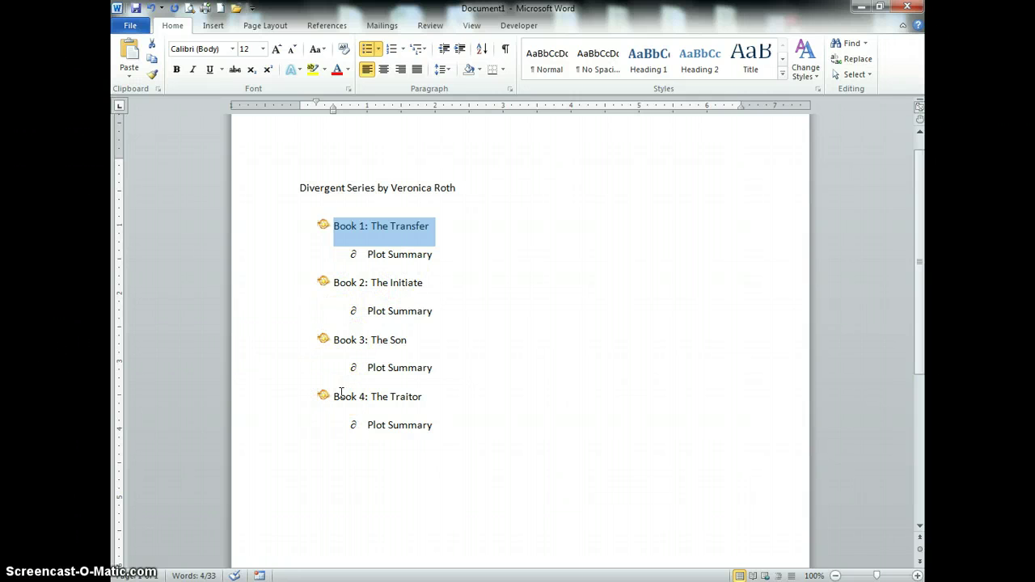
drag(331, 282, 463, 282)
drag(332, 339, 453, 342)
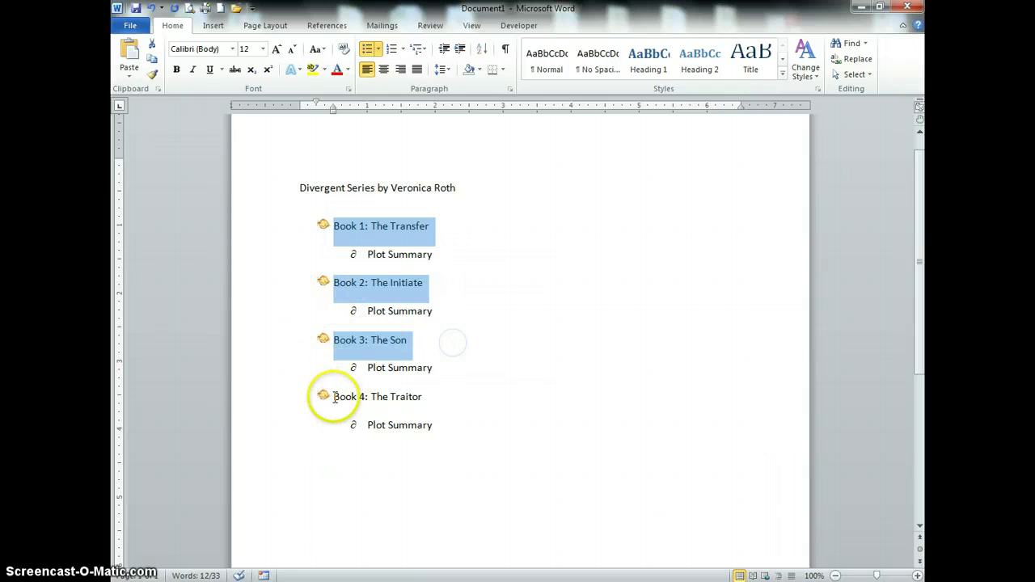
drag(331, 397, 442, 396)
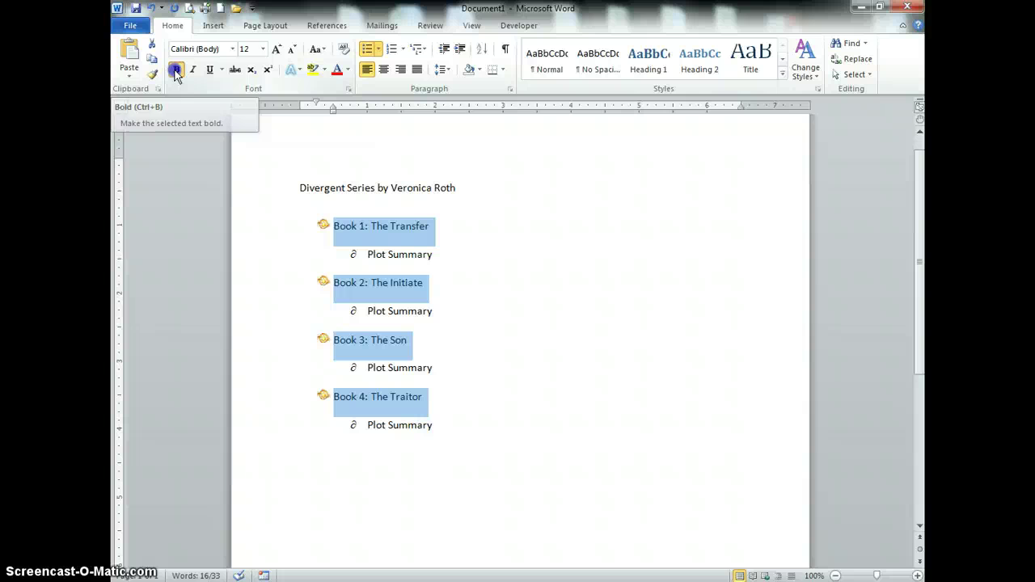
click(176, 70)
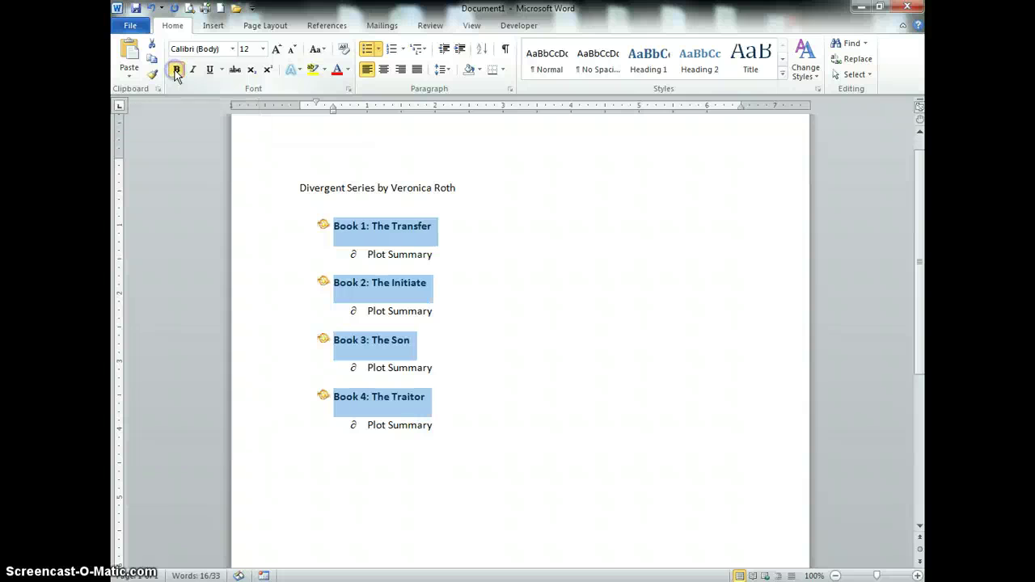
Format the series title line above the list as bold, 14 pt and underlined.
click(359, 183)
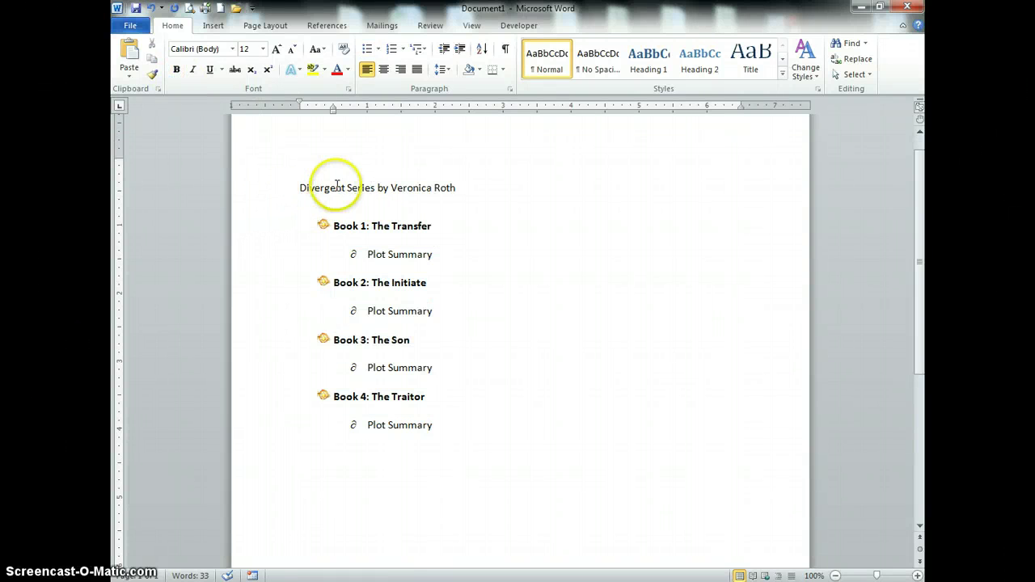
click(262, 187)
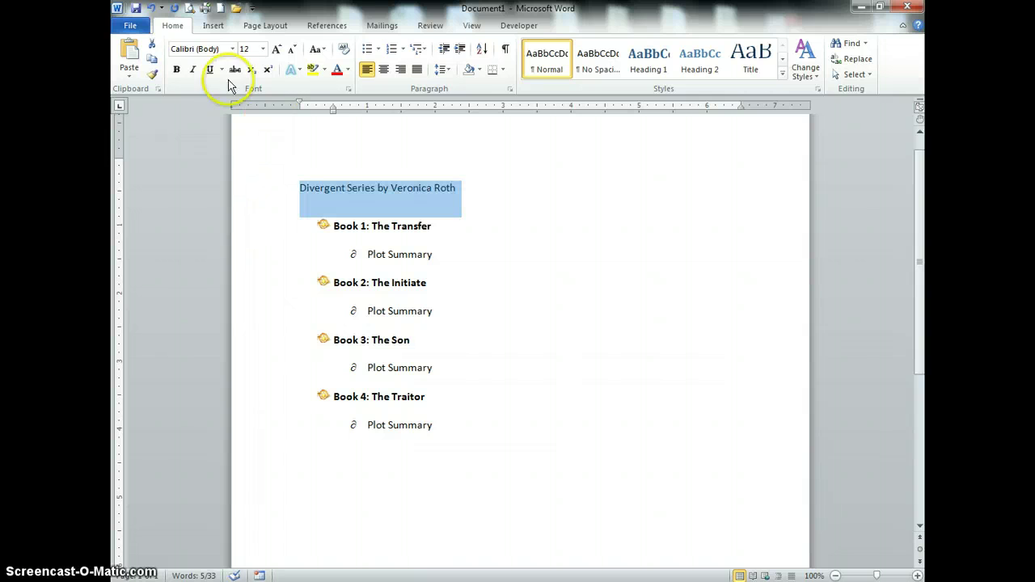
click(177, 70)
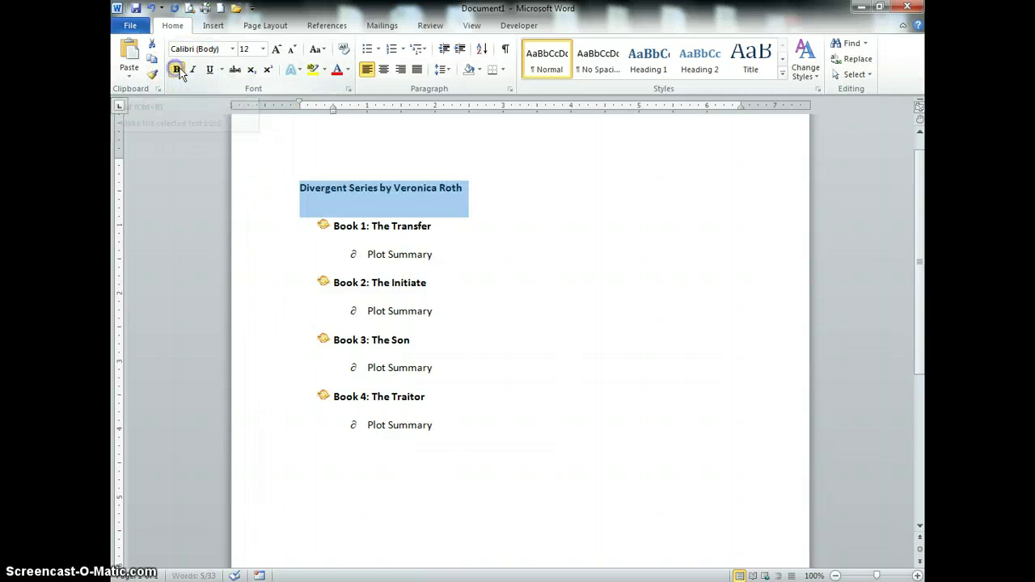
click(275, 50)
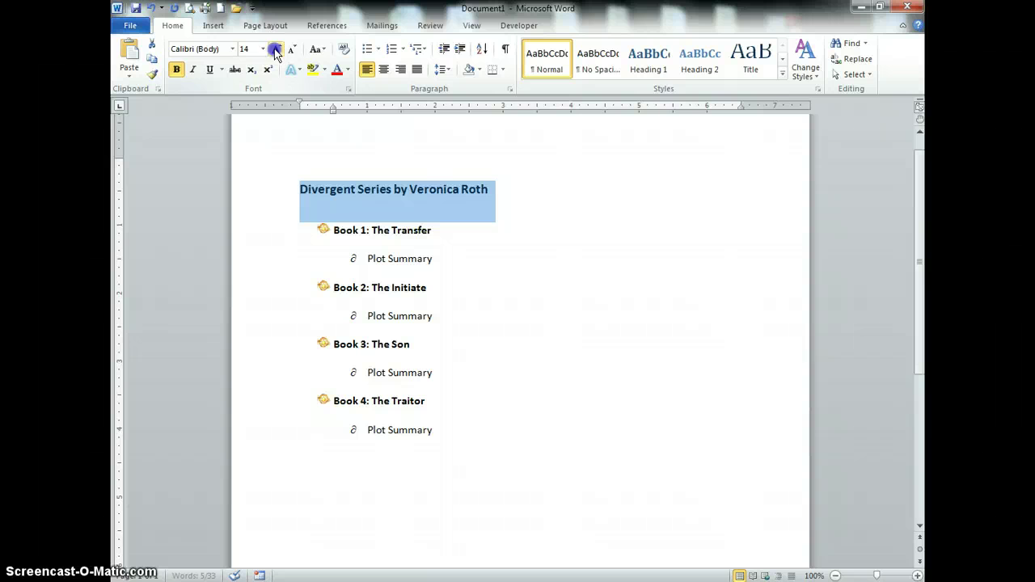
click(209, 70)
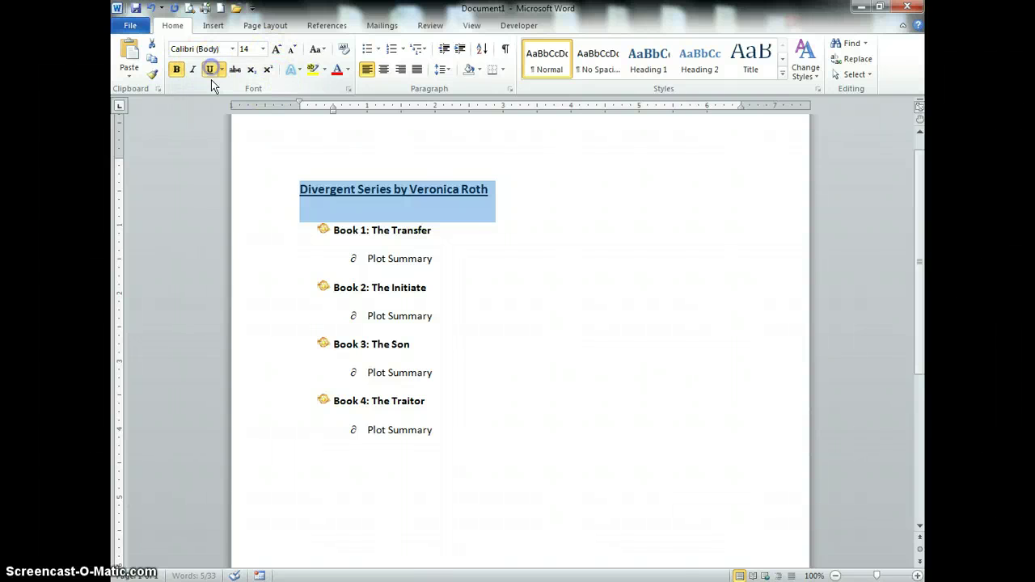
click(539, 246)
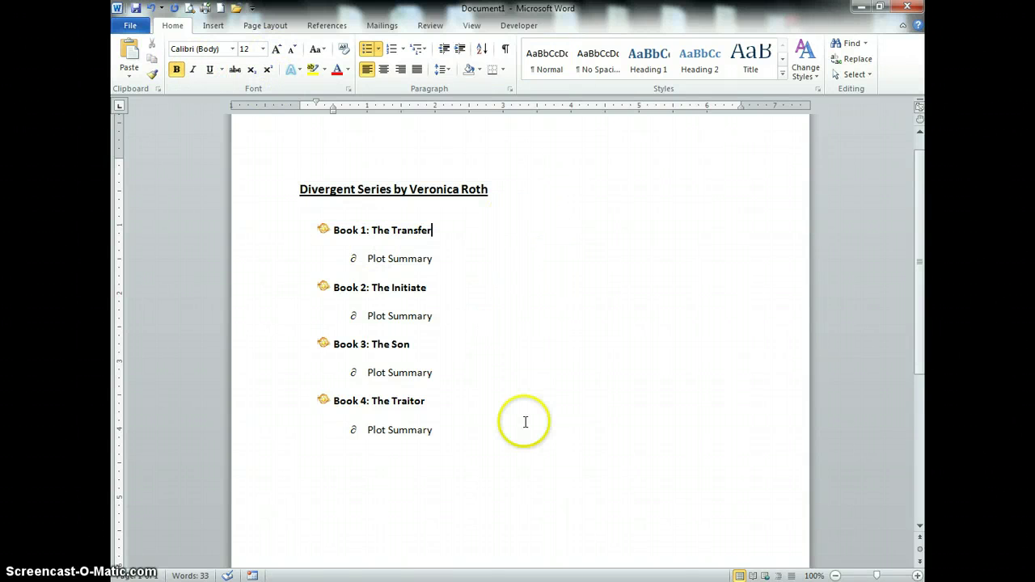